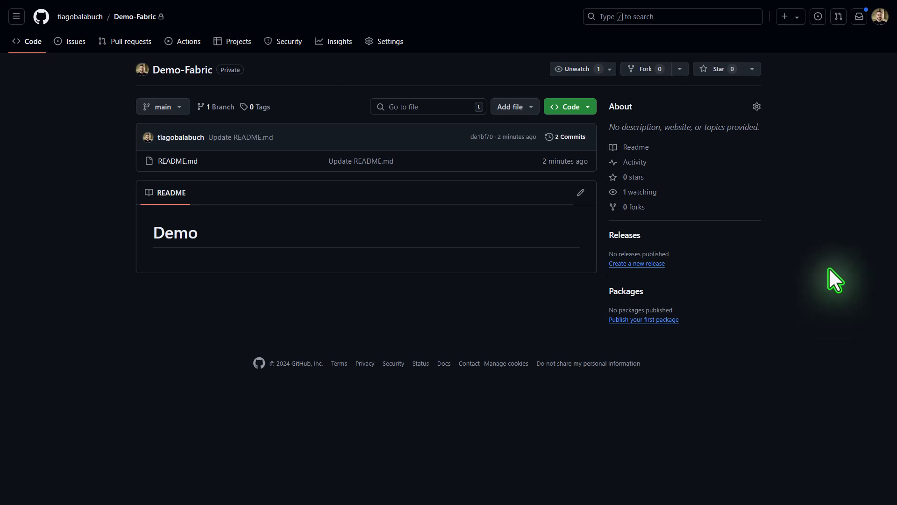
# Open the account's developer settings and expand the personal access token types
pyautogui.click(877, 19)
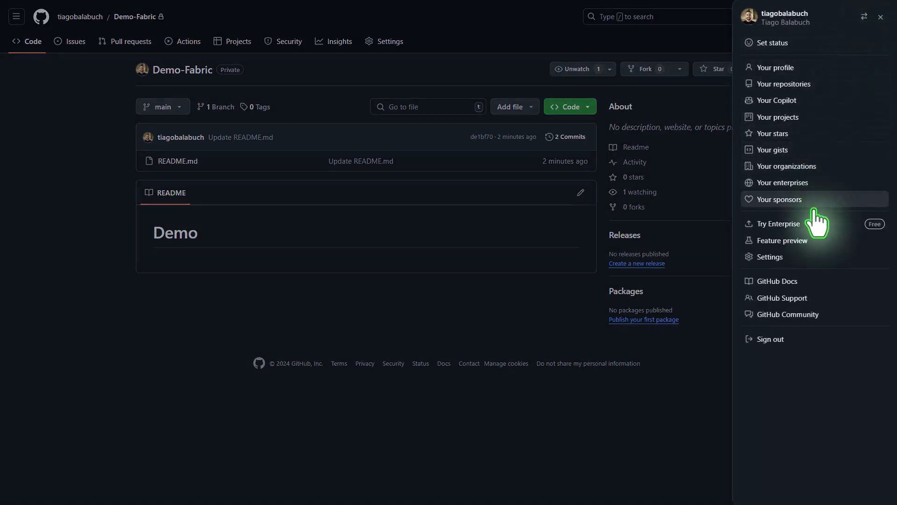
pyautogui.click(799, 259)
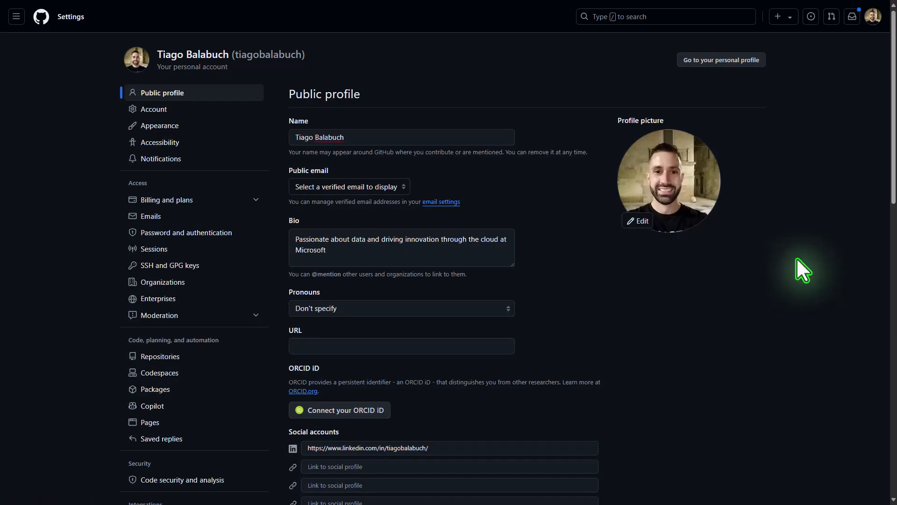
pyautogui.scroll(-3, 796, 259)
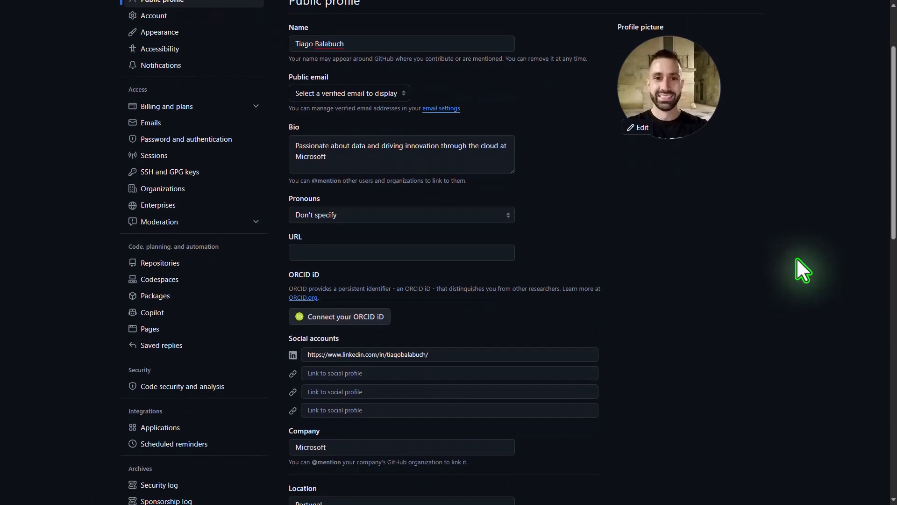
pyautogui.scroll(-4, 796, 258)
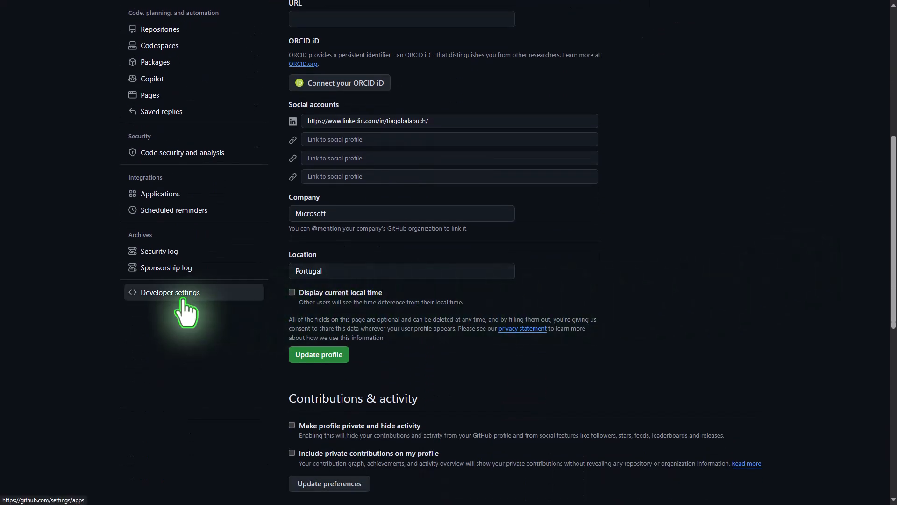
pyautogui.click(184, 299)
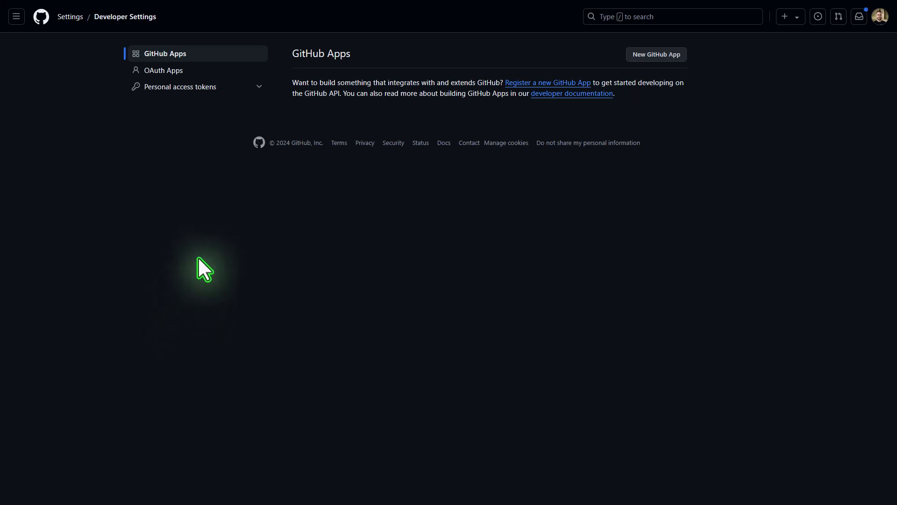
pyautogui.click(259, 87)
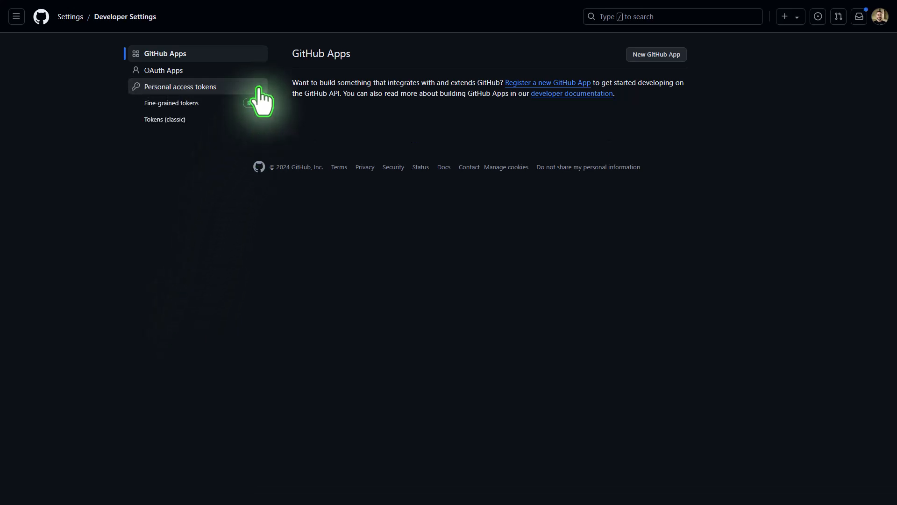
# Start a new classic personal access token with the repo scope and review the other available scopes
pyautogui.click(255, 123)
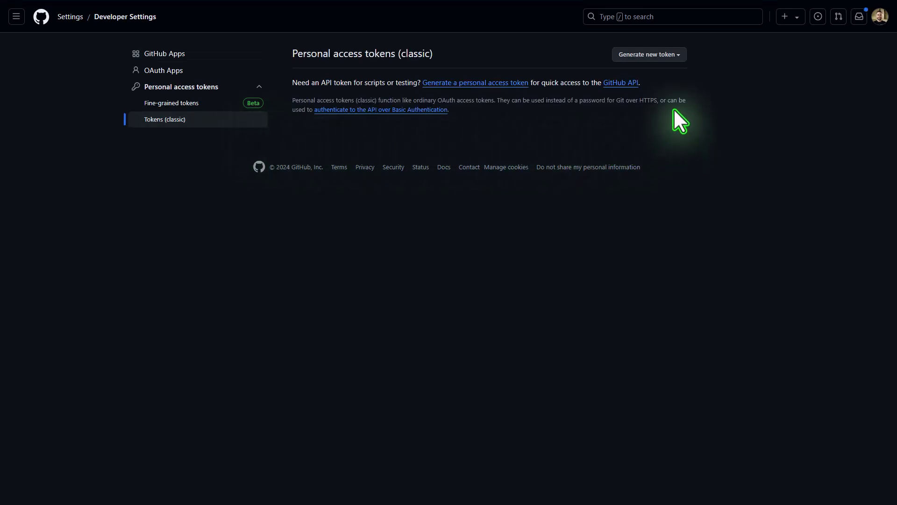
pyautogui.click(677, 60)
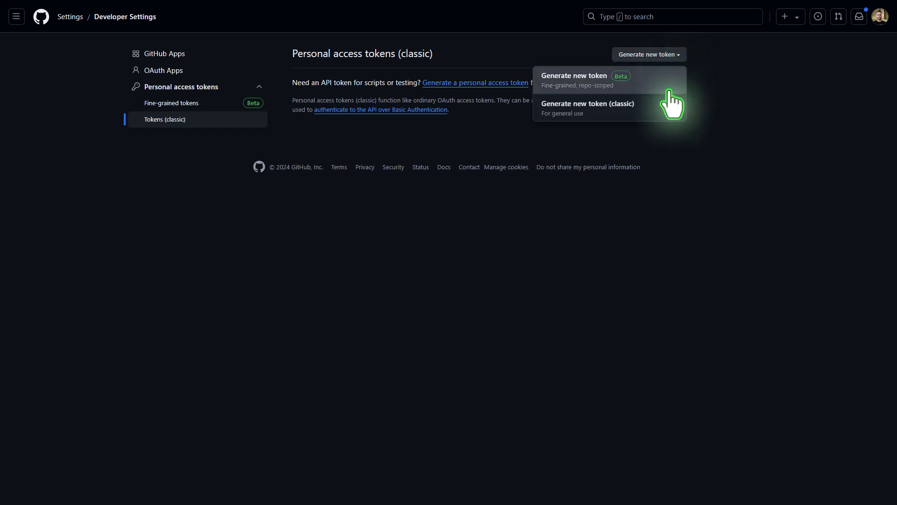
pyautogui.click(666, 112)
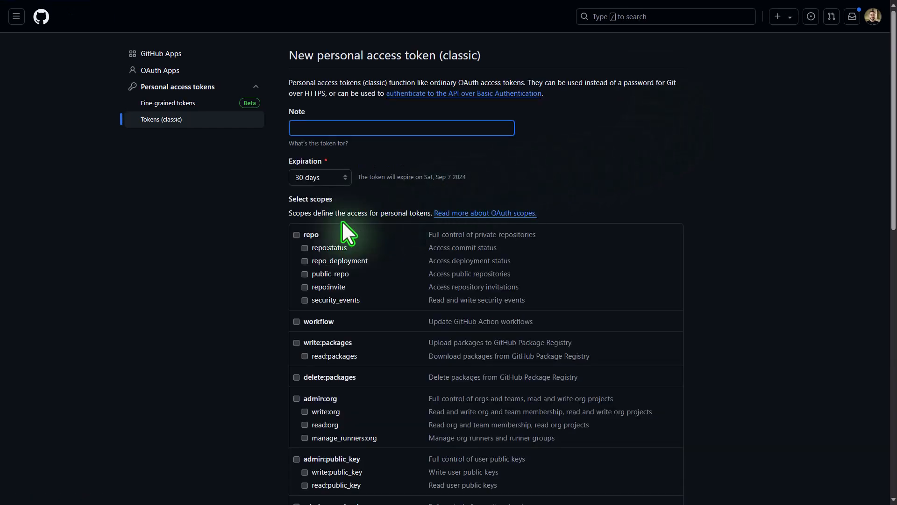
pyautogui.click(298, 235)
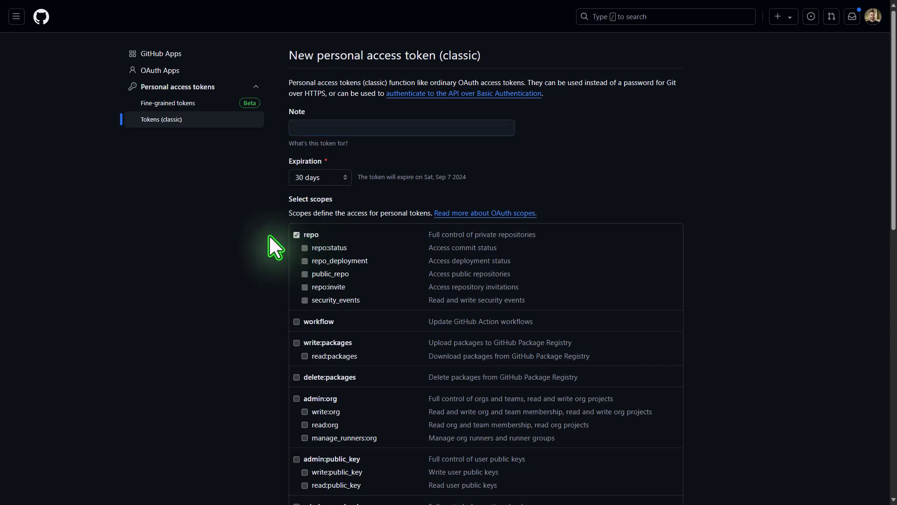
pyautogui.scroll(-3, 270, 236)
pyautogui.scroll(-7, 269, 236)
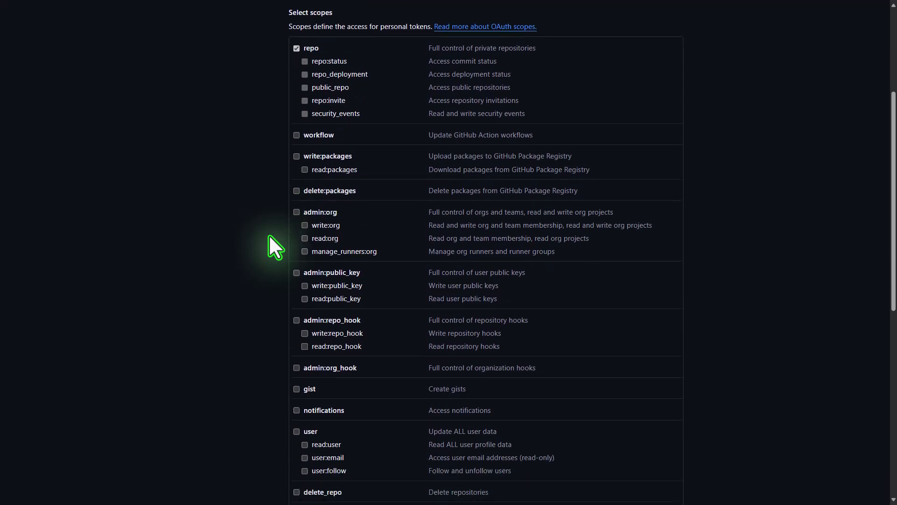
pyautogui.scroll(-1, 269, 236)
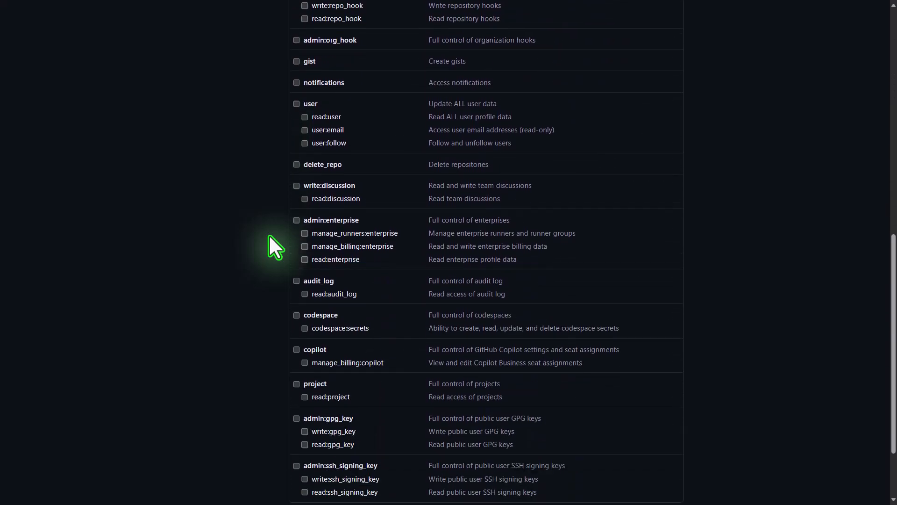
pyautogui.scroll(-2, 270, 236)
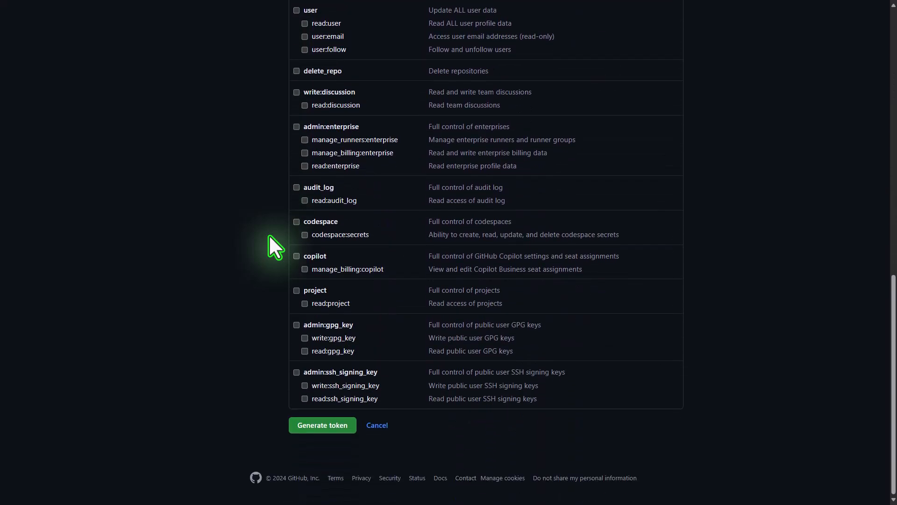
pyautogui.scroll(11, 270, 236)
pyautogui.scroll(2, 269, 236)
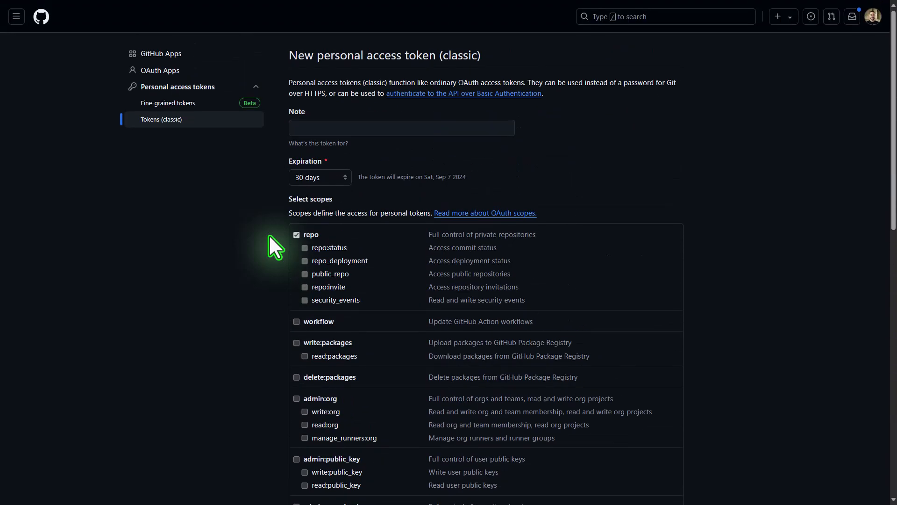
# Start a new fine-grained personal access token named Demo-Fabric, keeping the 30-day expiration
pyautogui.click(222, 105)
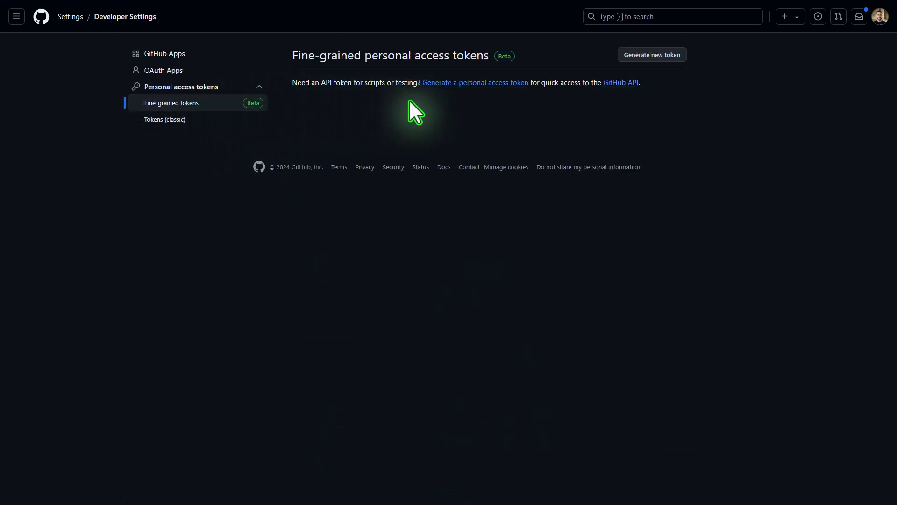
pyautogui.click(673, 57)
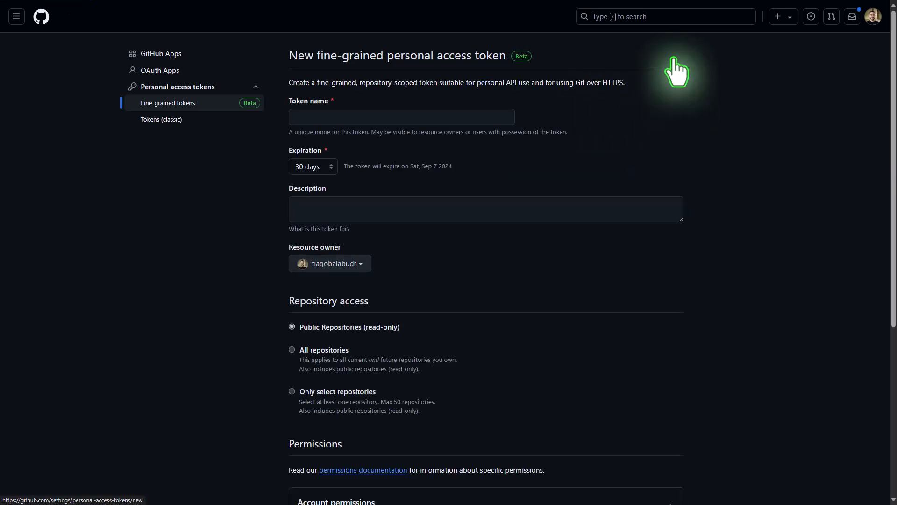
pyautogui.click(497, 118)
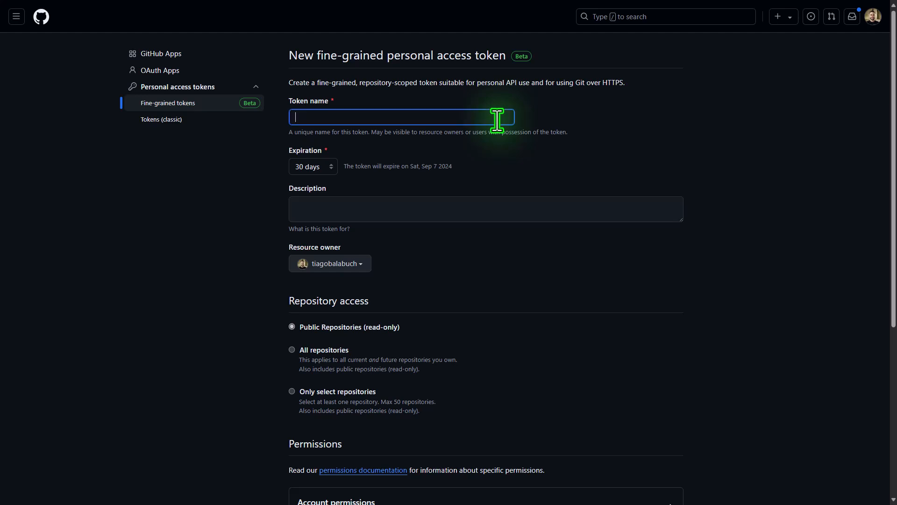
pyautogui.write('Demo-Fa')
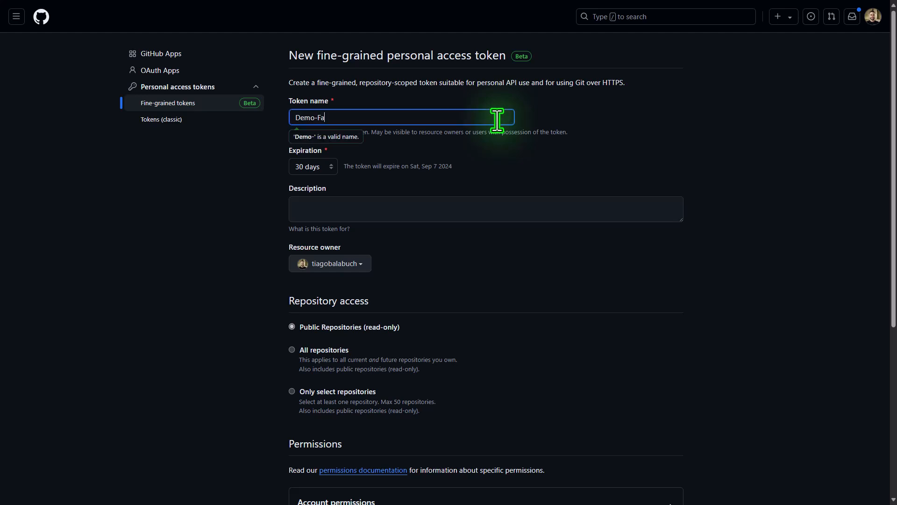
pyautogui.write('bric')
pyautogui.click(565, 155)
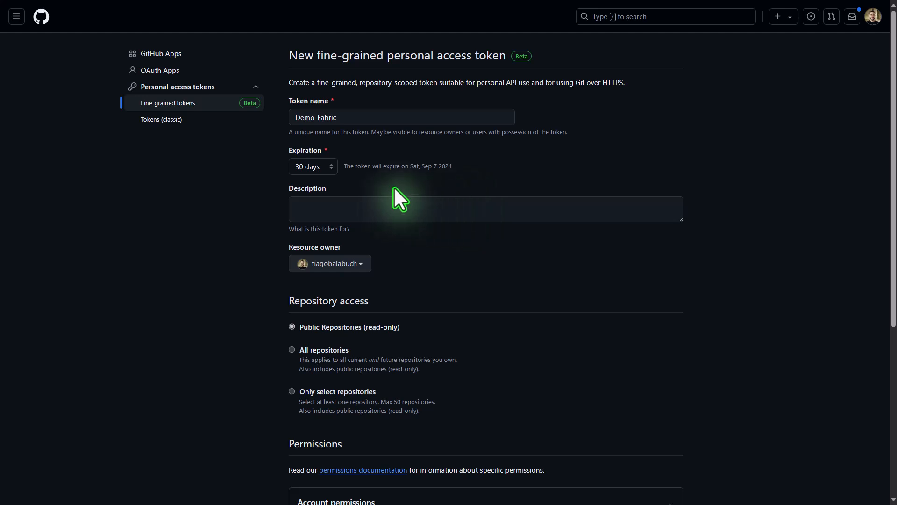
pyautogui.click(330, 166)
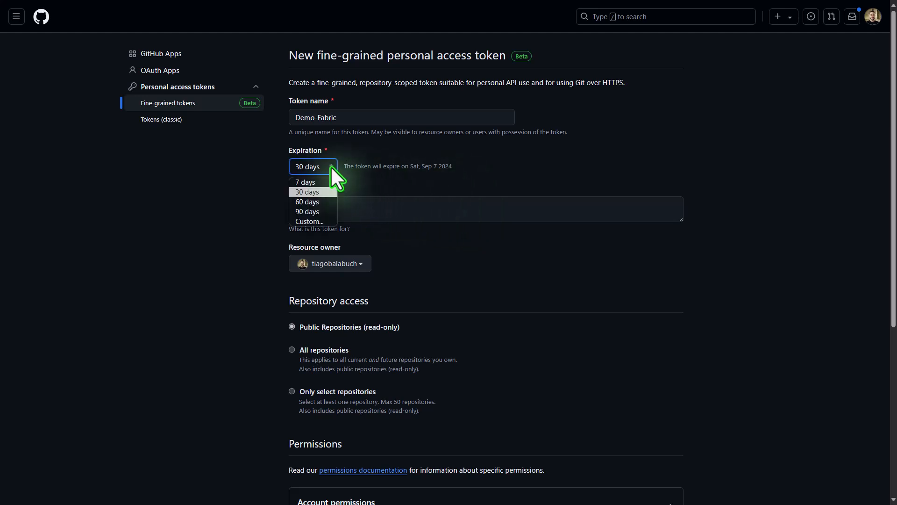
pyautogui.click(330, 166)
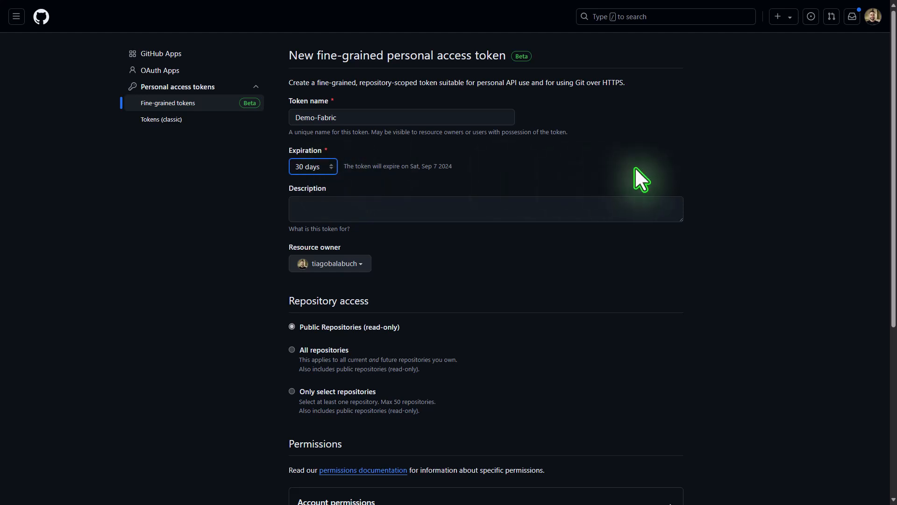
# Limit the token's repository access to only the Demo-Fabric repository
pyautogui.scroll(-1, 633, 182)
pyautogui.scroll(-2, 630, 194)
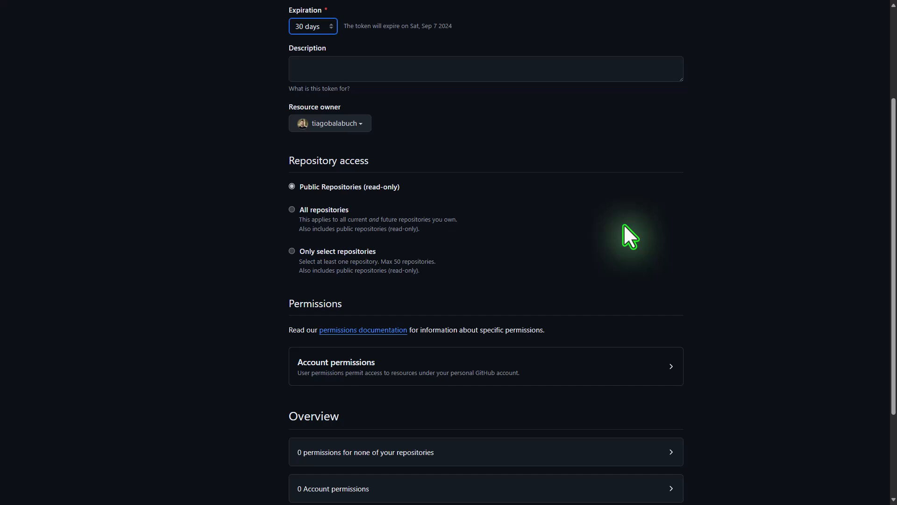
pyautogui.click(356, 252)
pyautogui.click(356, 251)
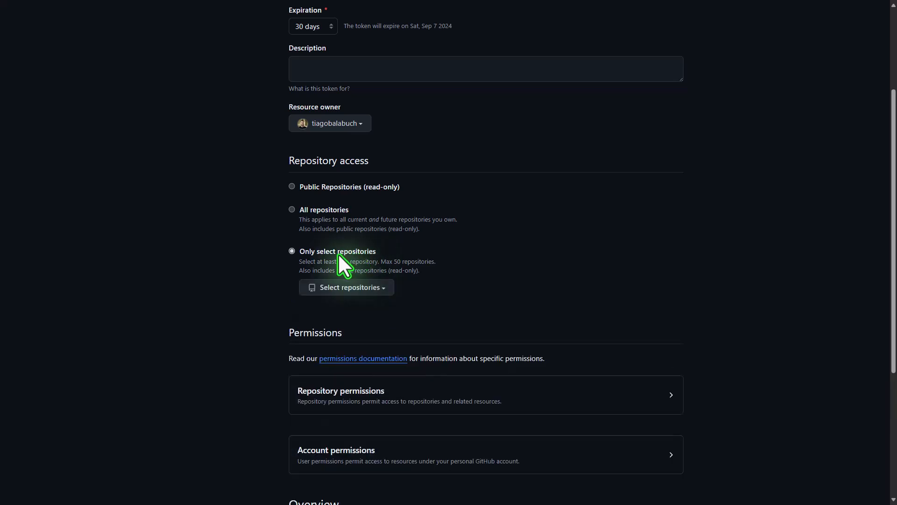
pyautogui.click(392, 295)
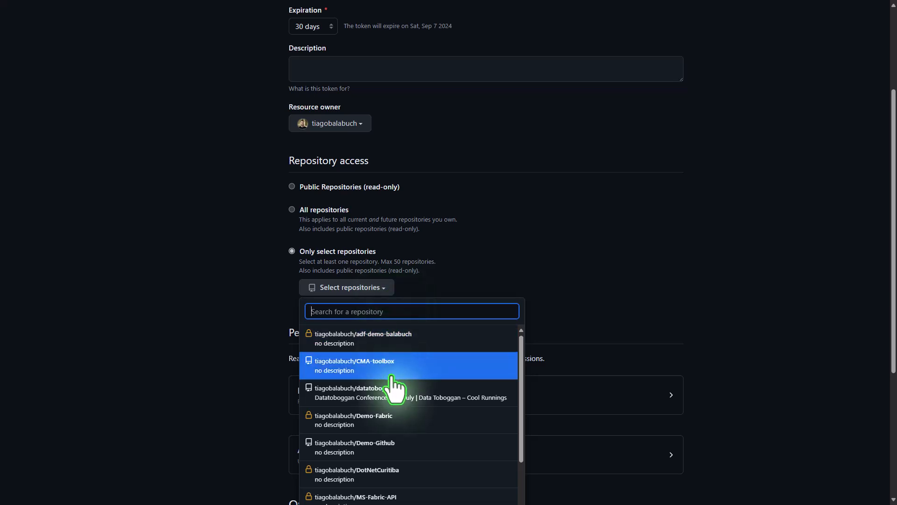
pyautogui.click(397, 420)
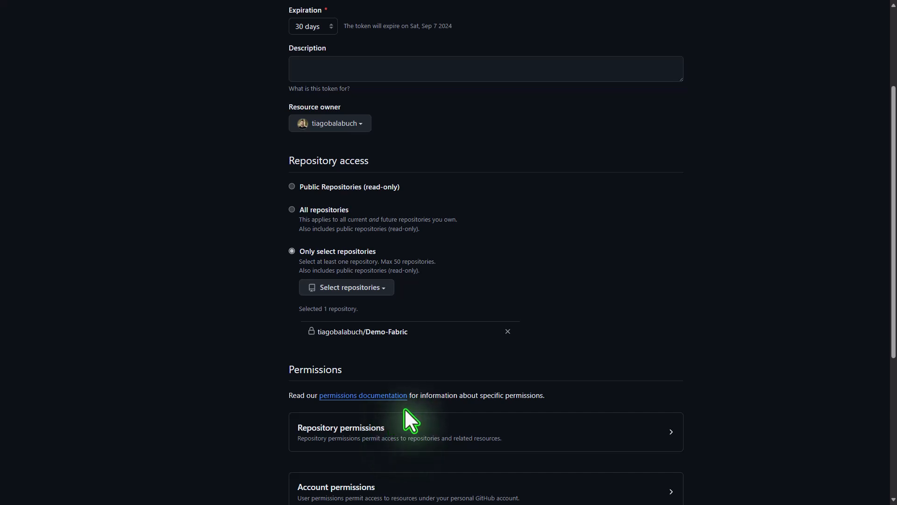
# Grant the token Read and write access to Contents in the repository permissions
pyautogui.scroll(-2, 737, 366)
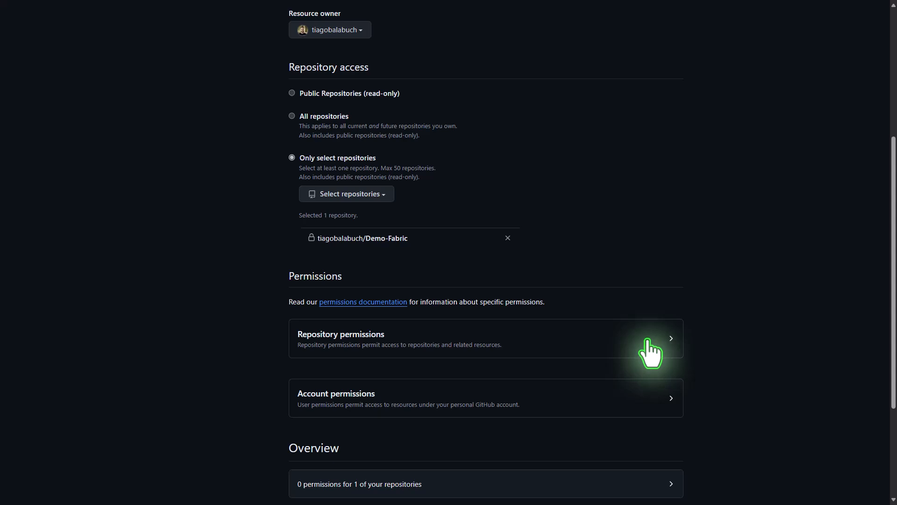
pyautogui.click(647, 346)
pyautogui.scroll(-1, 718, 332)
pyautogui.scroll(-6, 719, 332)
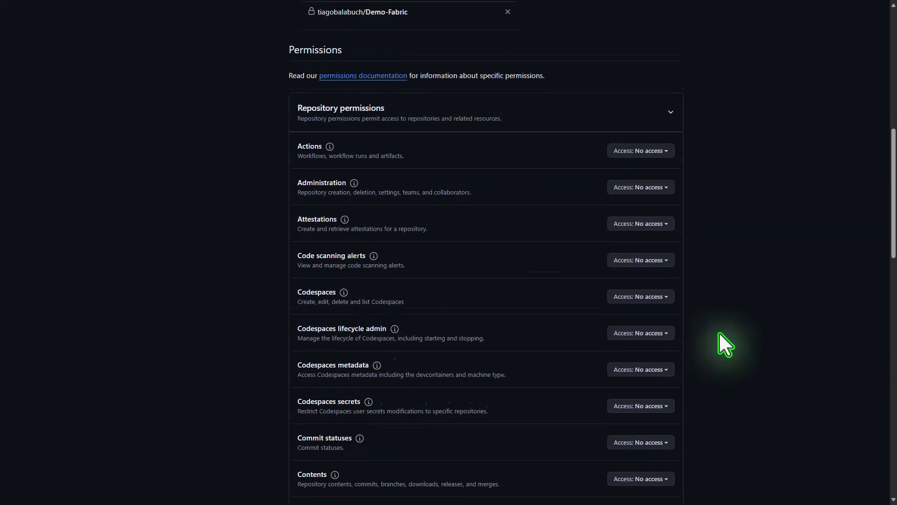
pyautogui.scroll(-3, 719, 332)
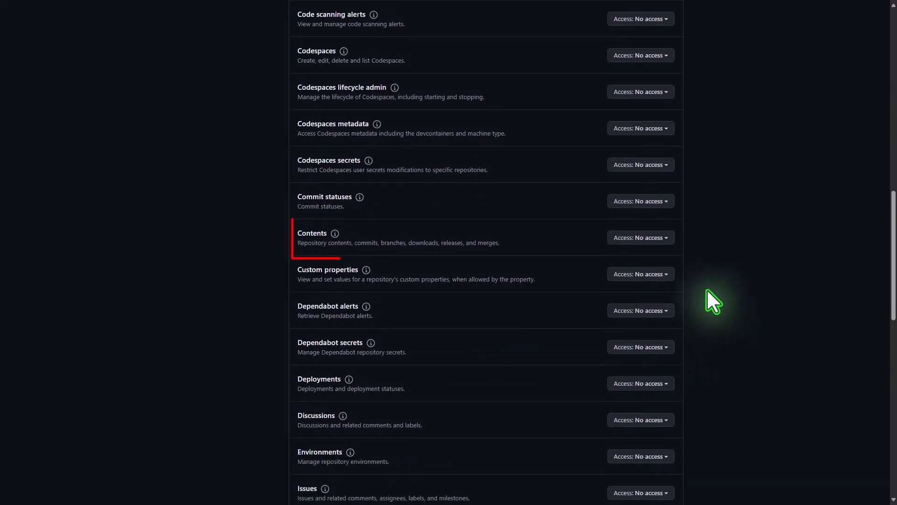
pyautogui.click(667, 239)
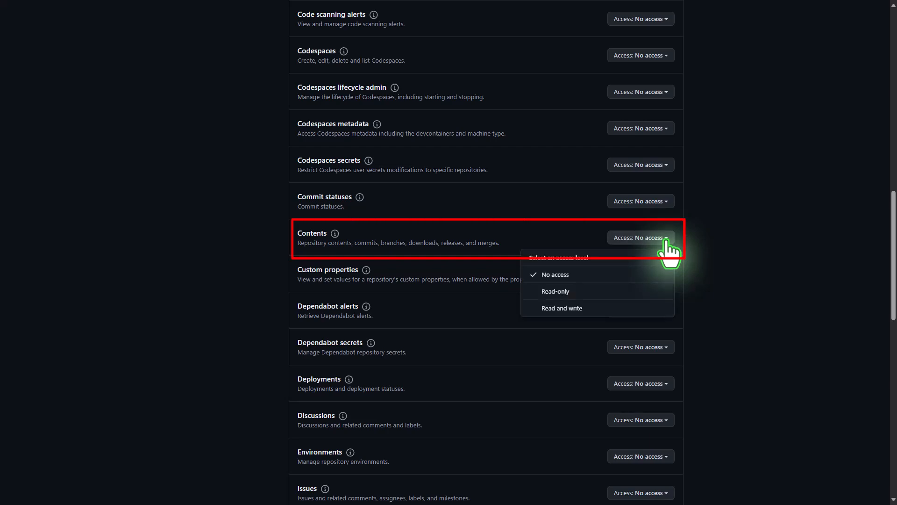
pyautogui.click(649, 308)
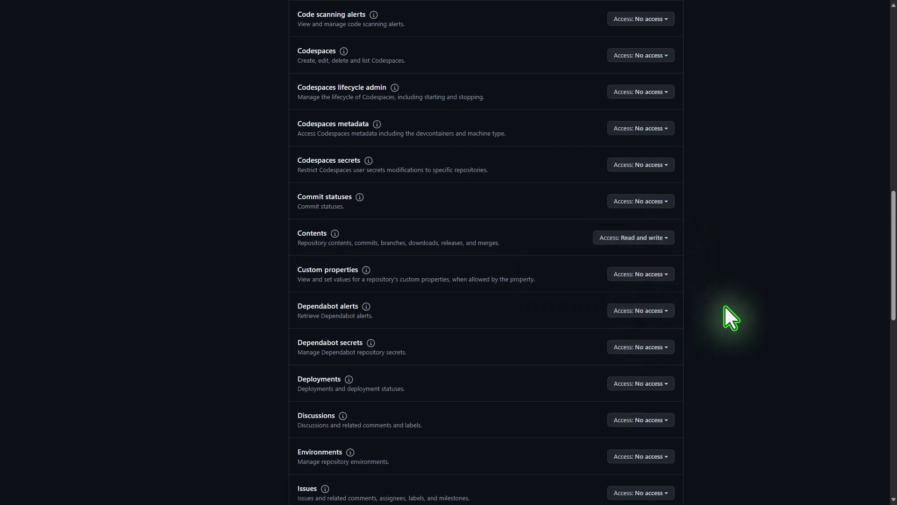
# Generate the fine-grained token and copy it to the clipboard
pyautogui.scroll(-4, 725, 306)
pyautogui.scroll(-10, 725, 306)
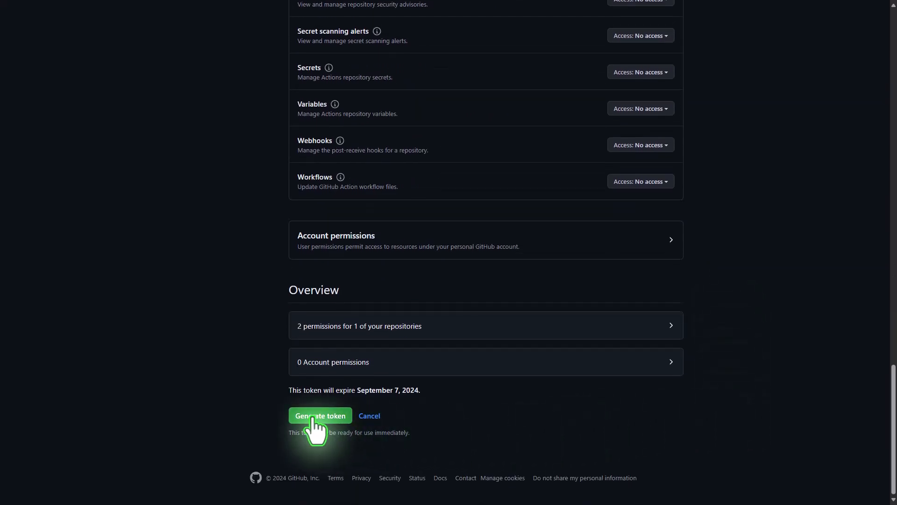
pyautogui.click(313, 417)
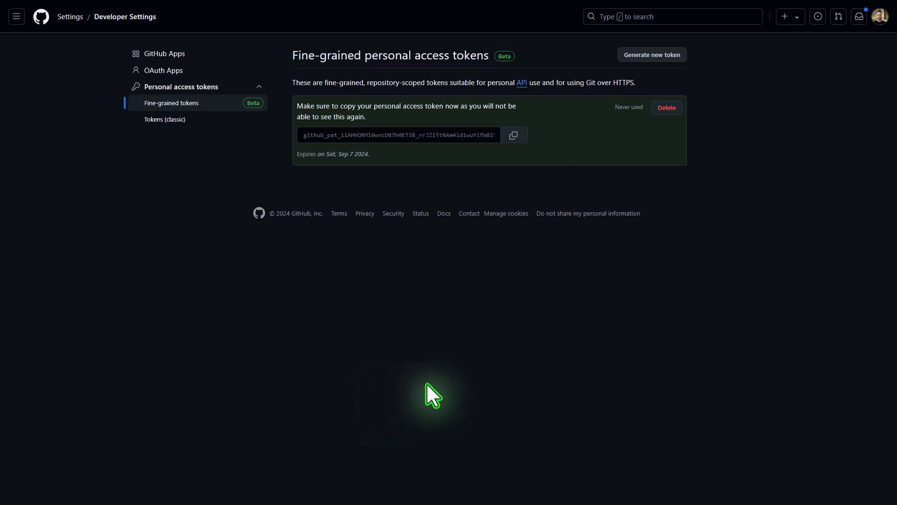
pyautogui.click(514, 136)
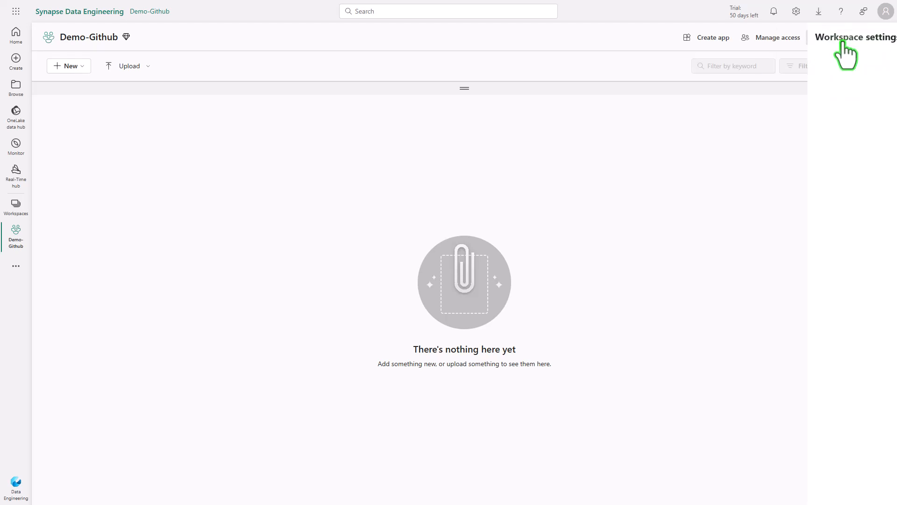
# Choose GitHub as the Git provider in the Demo-Github workspace's Git integration settings and start adding an account
pyautogui.click(843, 42)
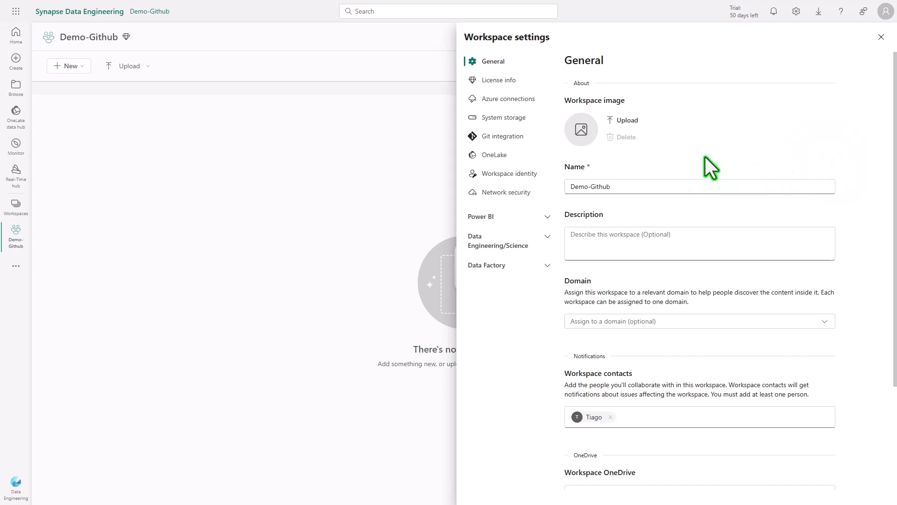
pyautogui.click(518, 140)
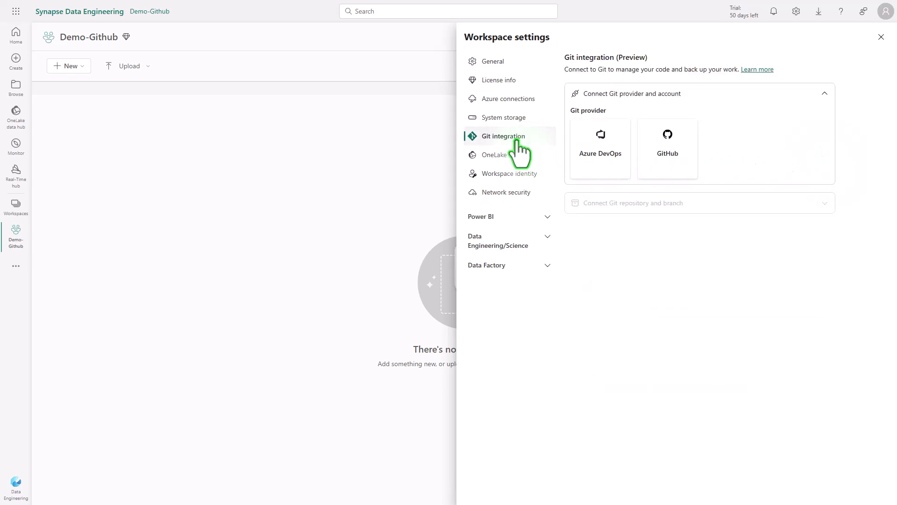
pyautogui.click(669, 150)
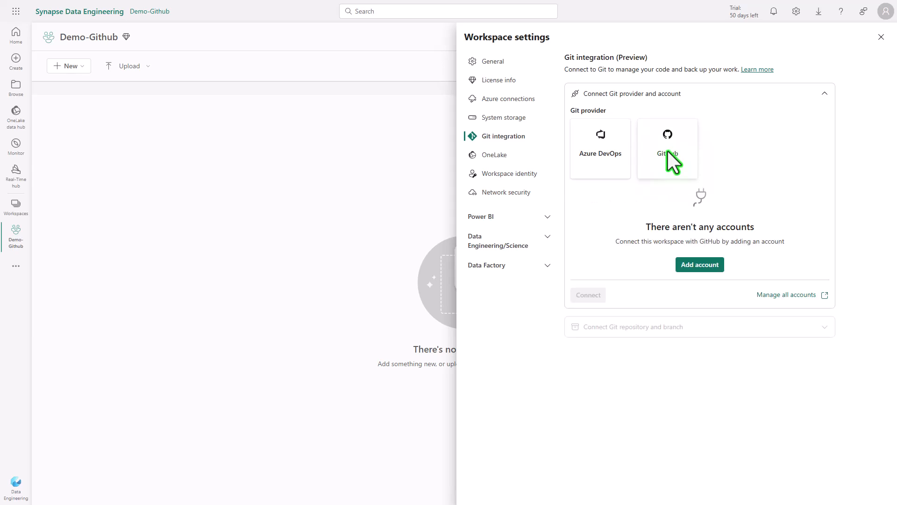
pyautogui.click(698, 267)
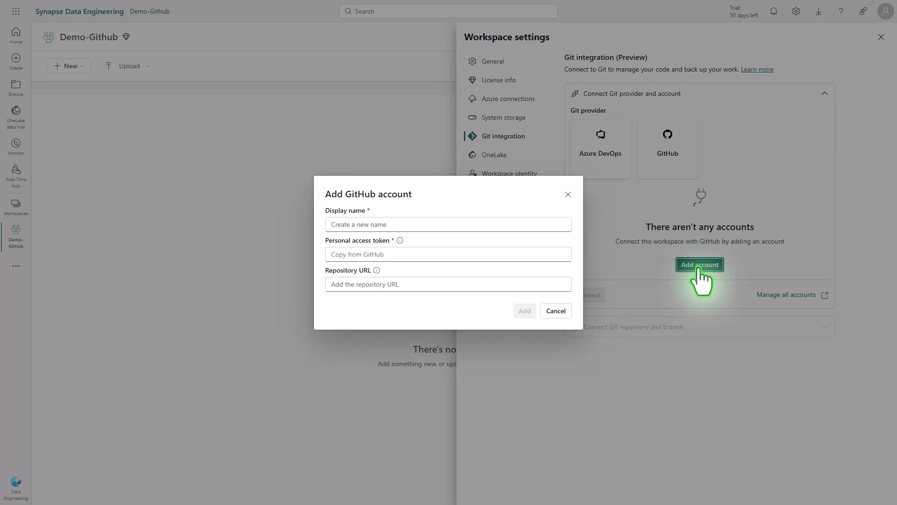
# Add the GitHub account with a display name, the personal access token and the Demo-Fabric repository URL, and connect it
pyautogui.click(447, 224)
pyautogui.write('Tia')
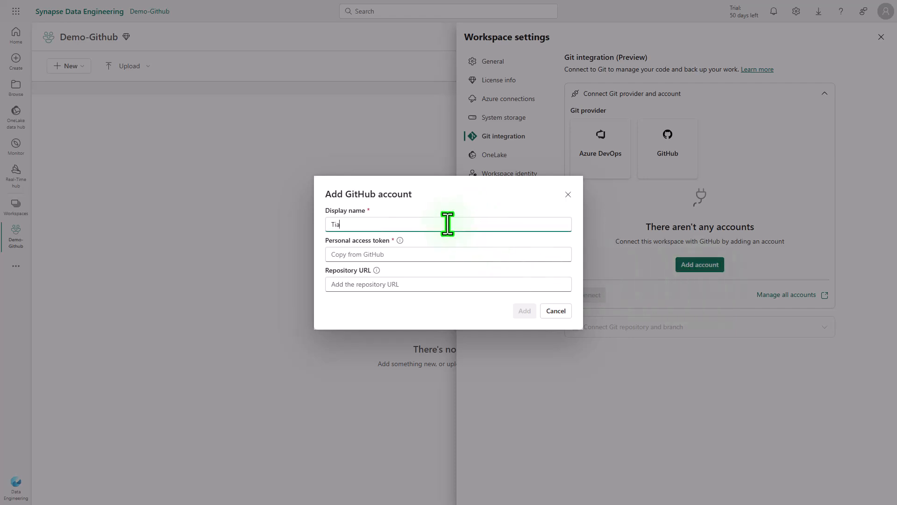
pyautogui.write('go Github')
pyautogui.click(451, 256)
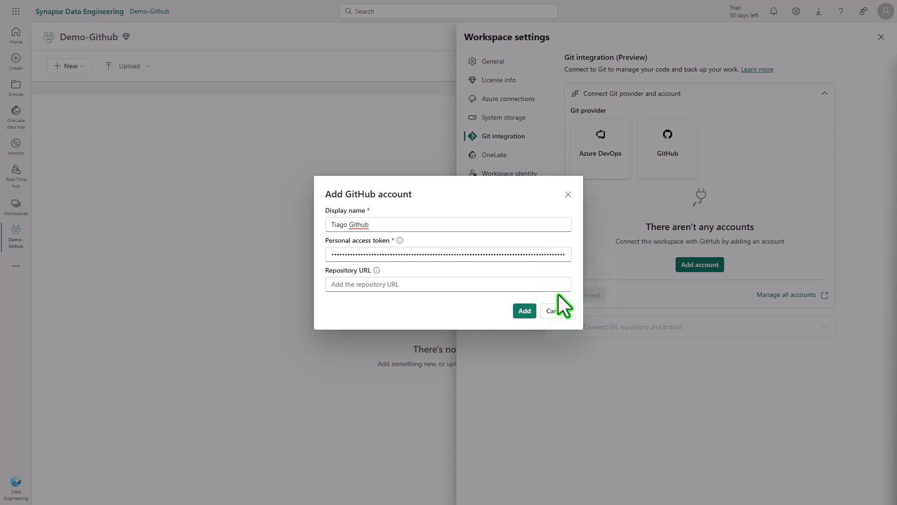
pyautogui.click(500, 286)
pyautogui.hotkey('ctrl', 'v')
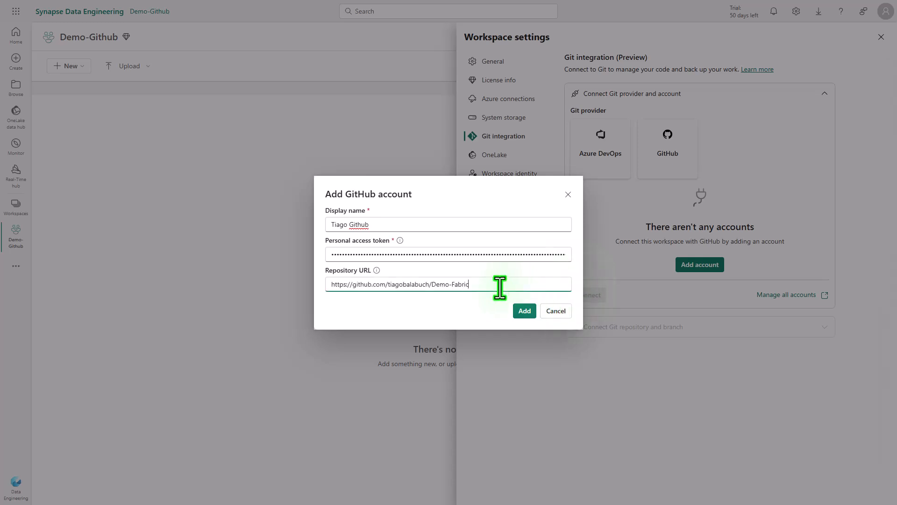
pyautogui.click(526, 314)
pyautogui.click(525, 315)
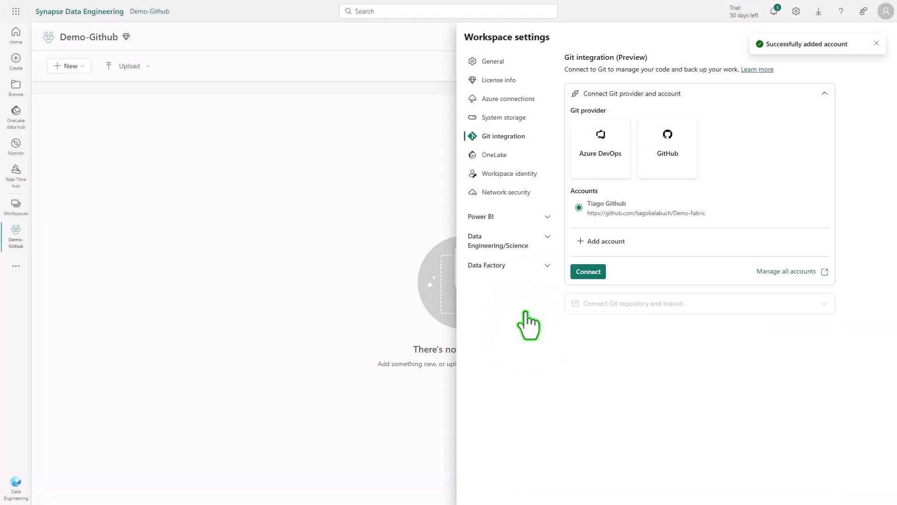
pyautogui.click(588, 272)
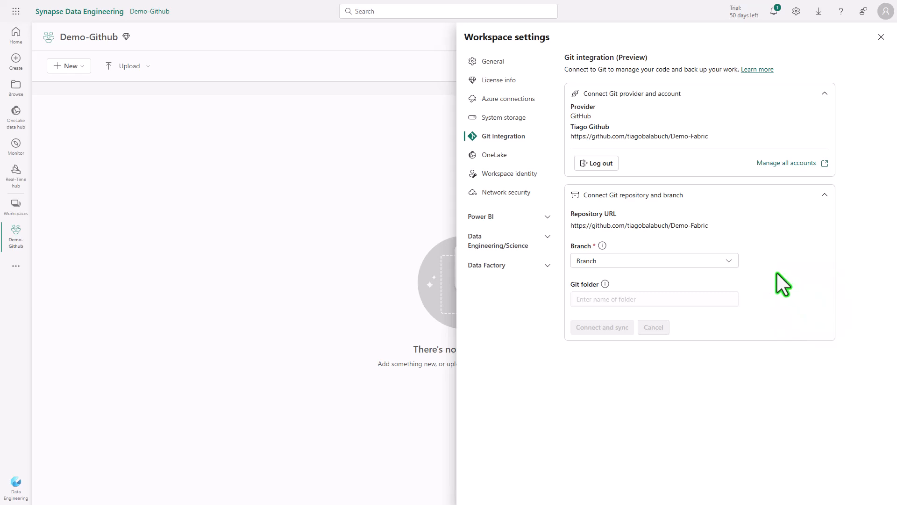
# Create a new branch named dev from main, and connect and sync the workspace with it
pyautogui.click(733, 264)
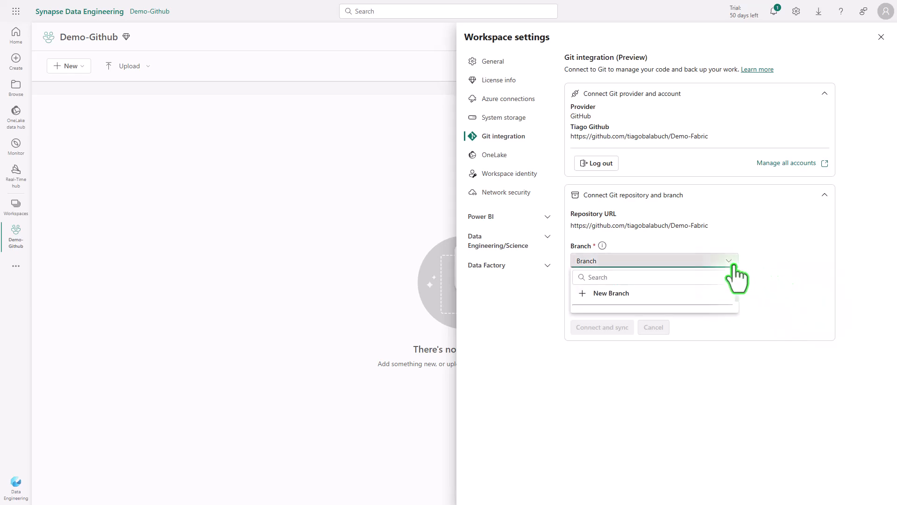
pyautogui.scroll(-1, 737, 290)
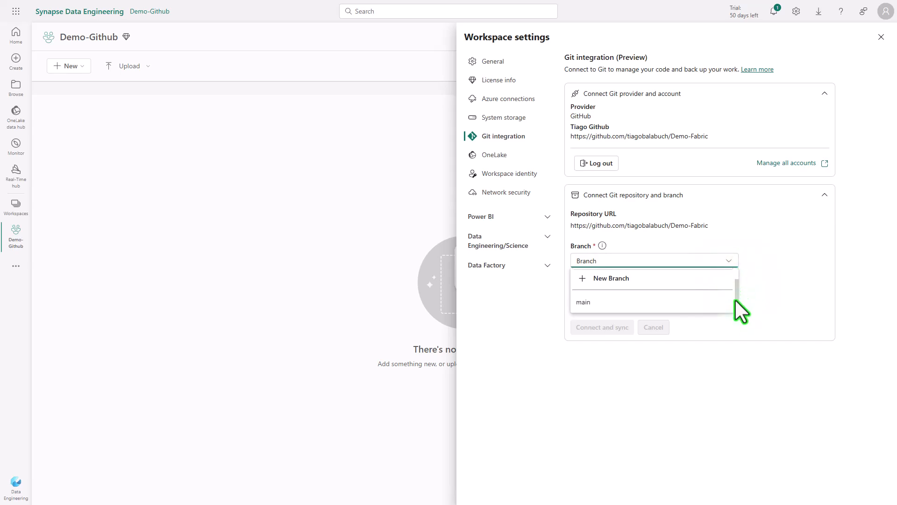
pyautogui.click(669, 281)
pyautogui.click(490, 252)
pyautogui.write('dev')
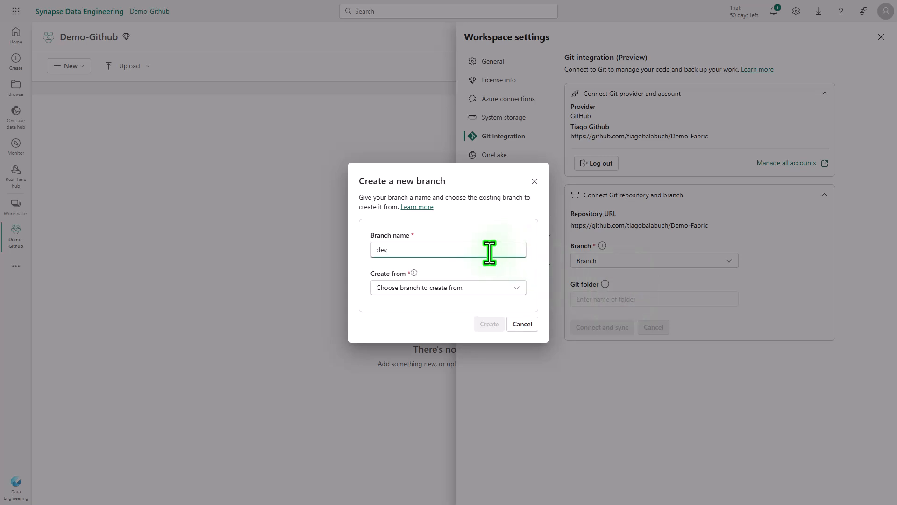
pyautogui.click(513, 291)
pyautogui.click(477, 320)
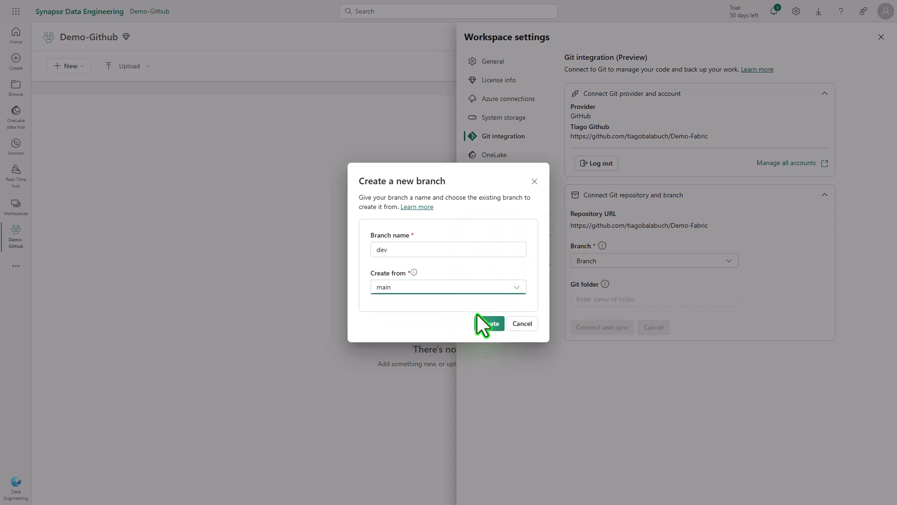
pyautogui.click(489, 324)
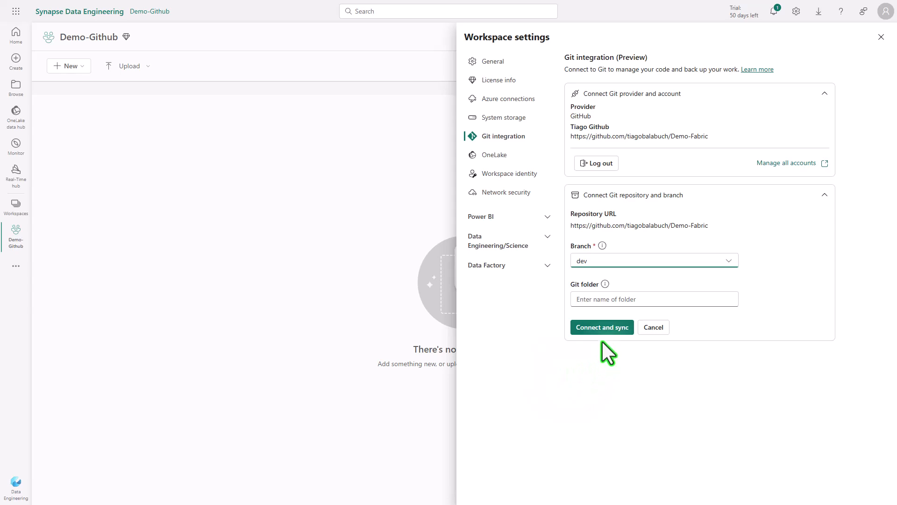
pyautogui.click(609, 328)
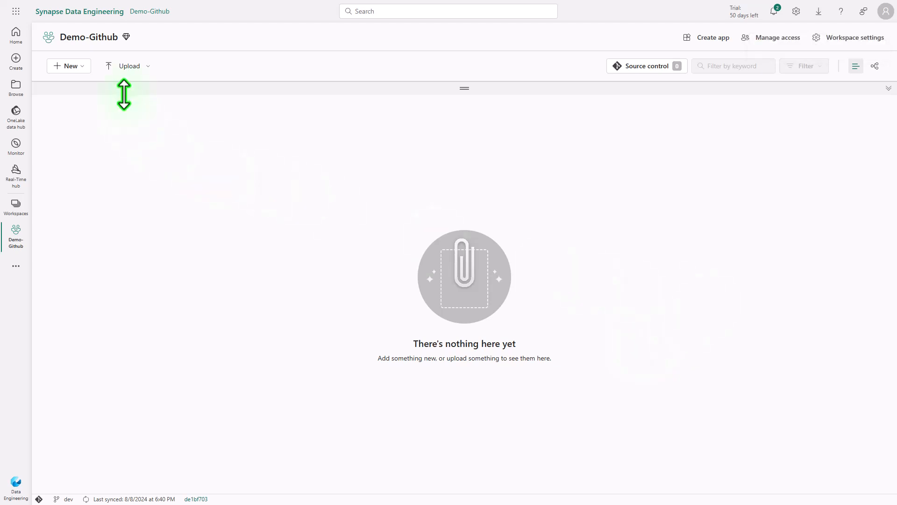
# Create a new notebook in the Demo-Github workspace and return to the workspace's item list
pyautogui.click(79, 68)
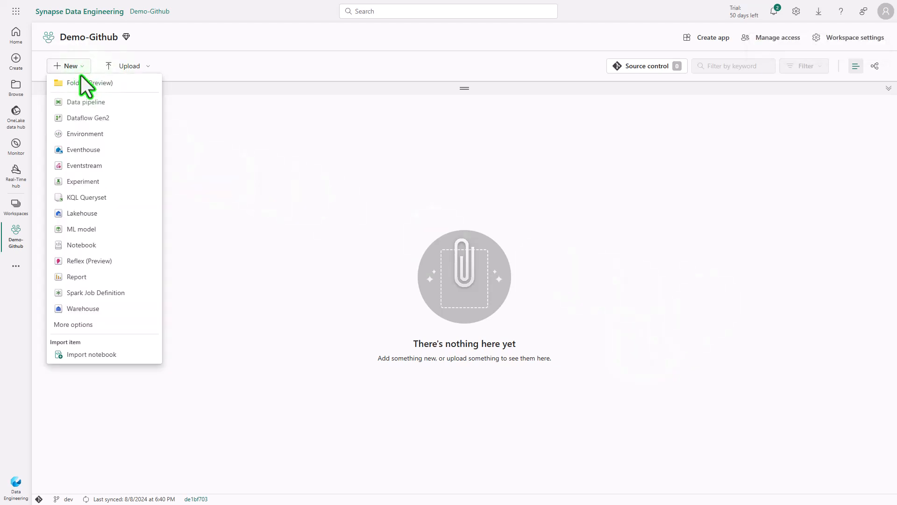
pyautogui.click(91, 244)
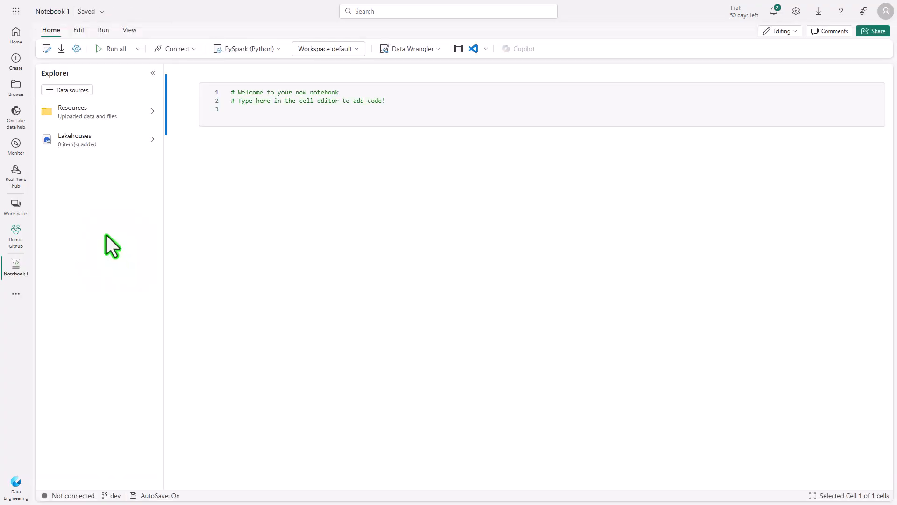
pyautogui.click(17, 237)
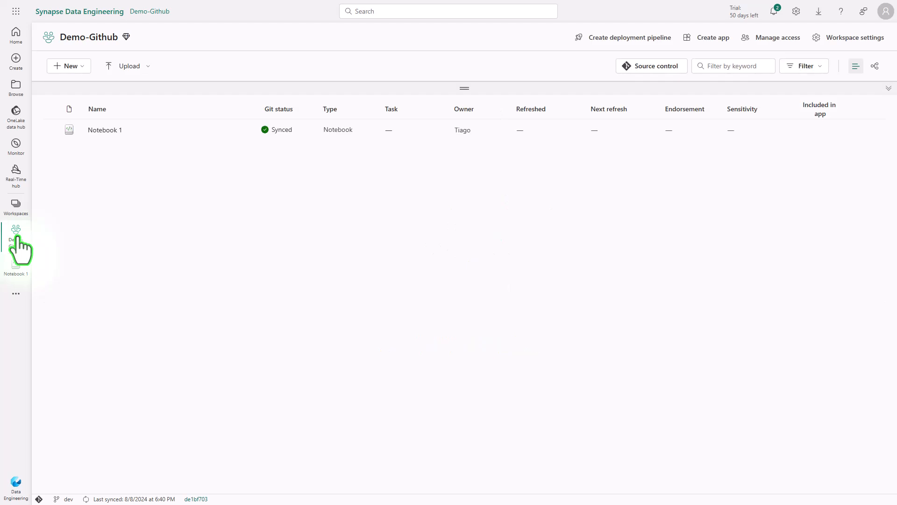
# Create a new lakehouse named LH01 in the workspace, without lakehouse schemas
pyautogui.click(80, 67)
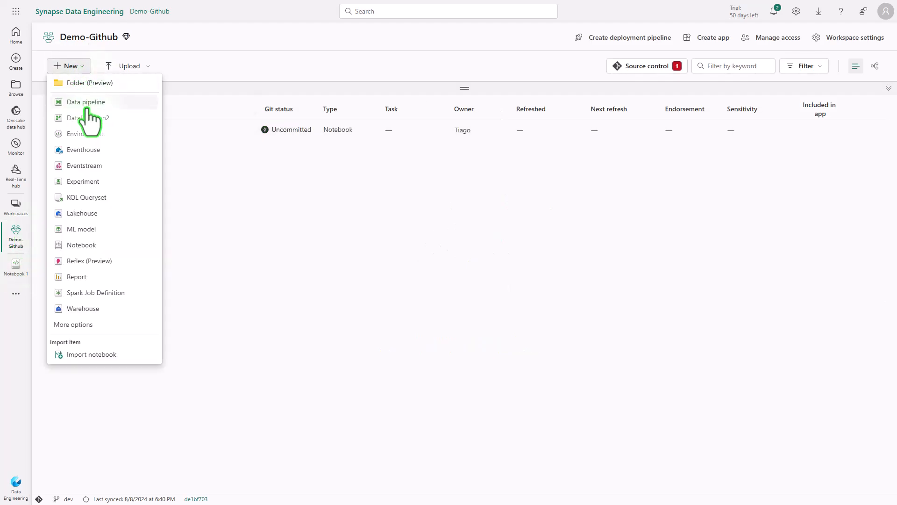
pyautogui.click(89, 213)
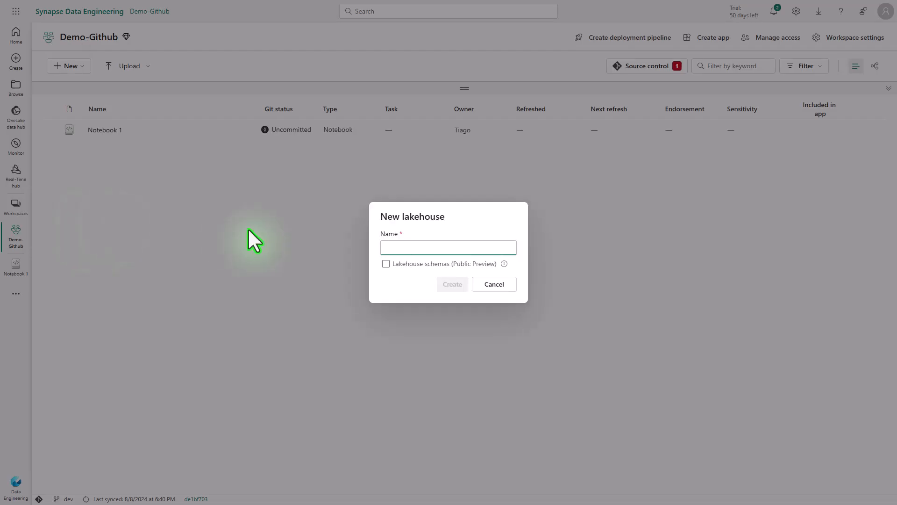
pyautogui.write('LH01')
pyautogui.click(454, 285)
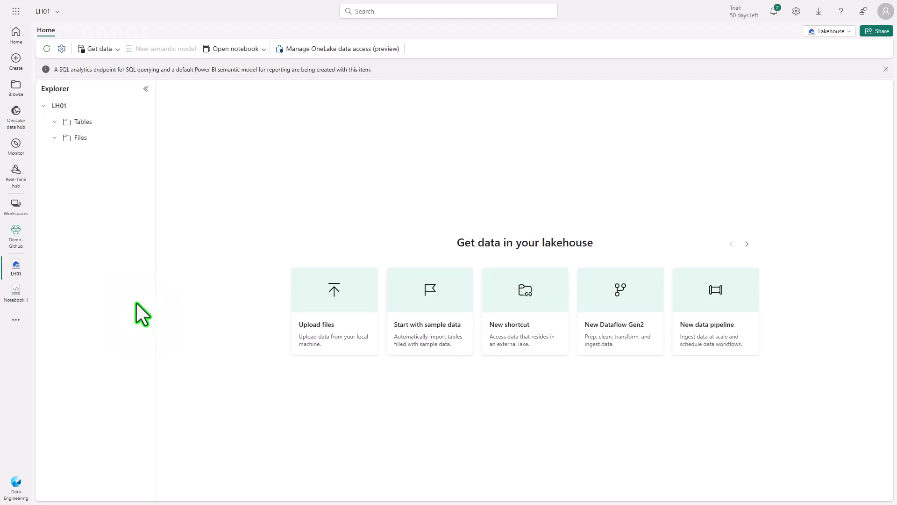
# Add a second code cell containing spark to Notebook 1
pyautogui.click(17, 293)
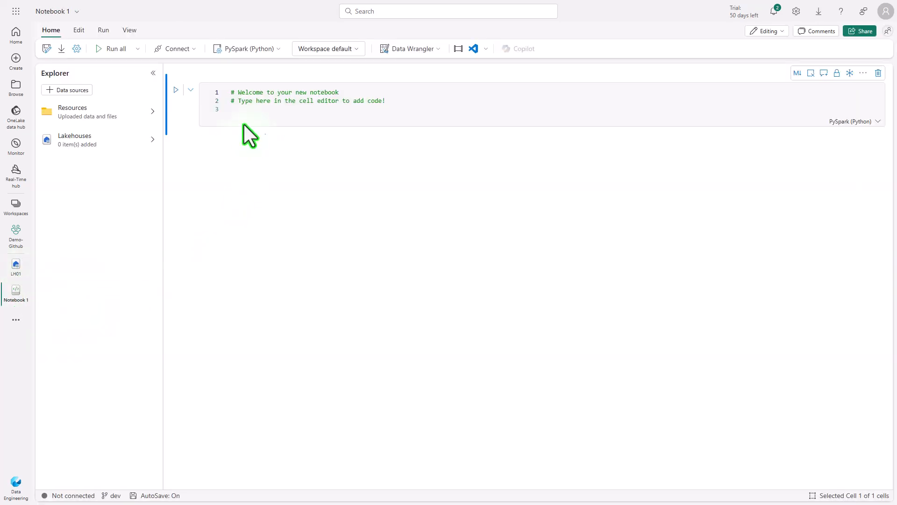
pyautogui.click(219, 134)
pyautogui.write('spark')
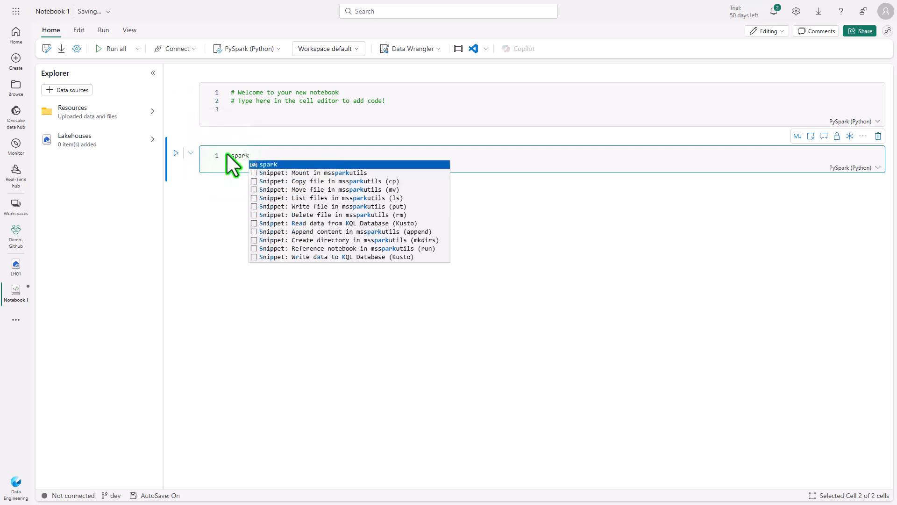
# Attach the existing lakehouse LH01 to the notebook
pyautogui.click(112, 140)
pyautogui.click(100, 346)
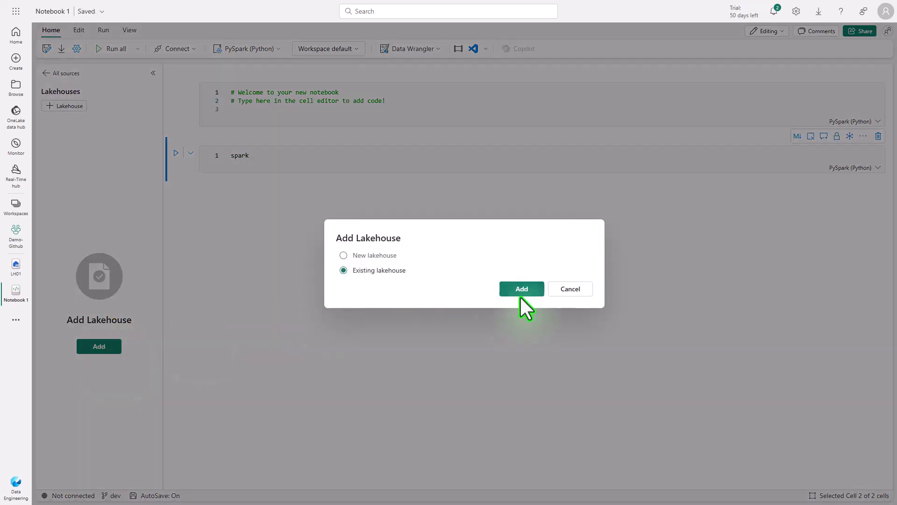
pyautogui.click(506, 294)
pyautogui.click(190, 154)
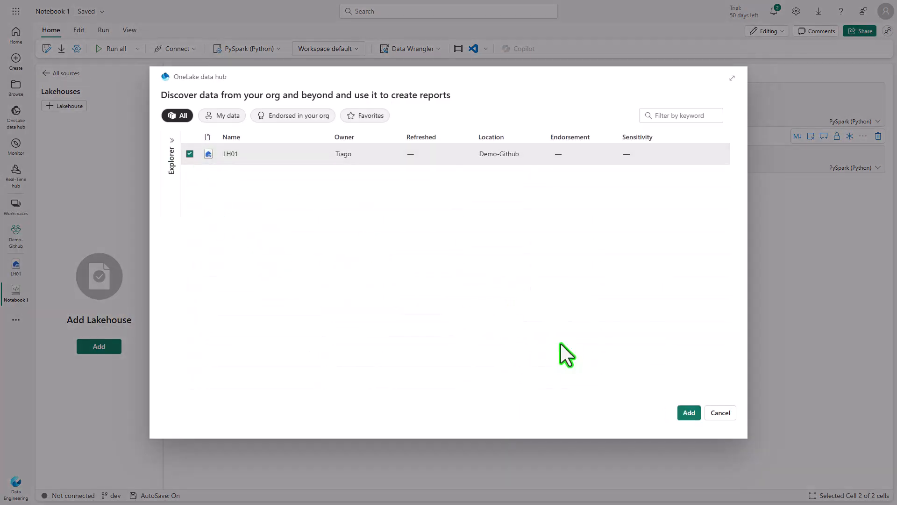
pyautogui.click(688, 414)
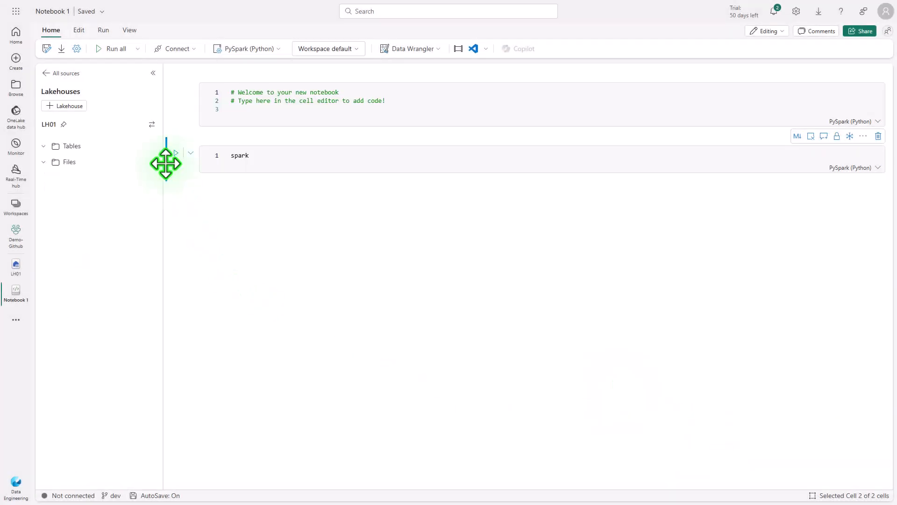
# Commit both Notebook 1 and LH01 from the workspace to the dev branch, without a commit message
pyautogui.click(21, 237)
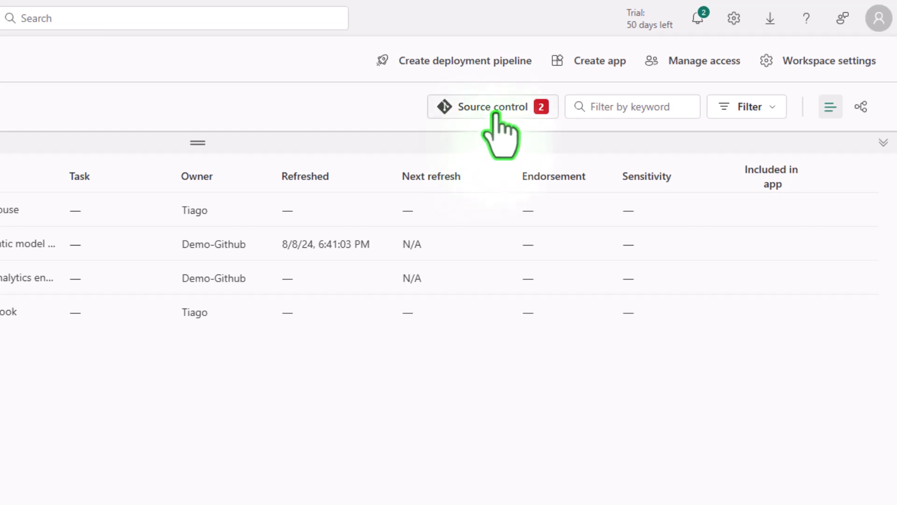
pyautogui.click(496, 114)
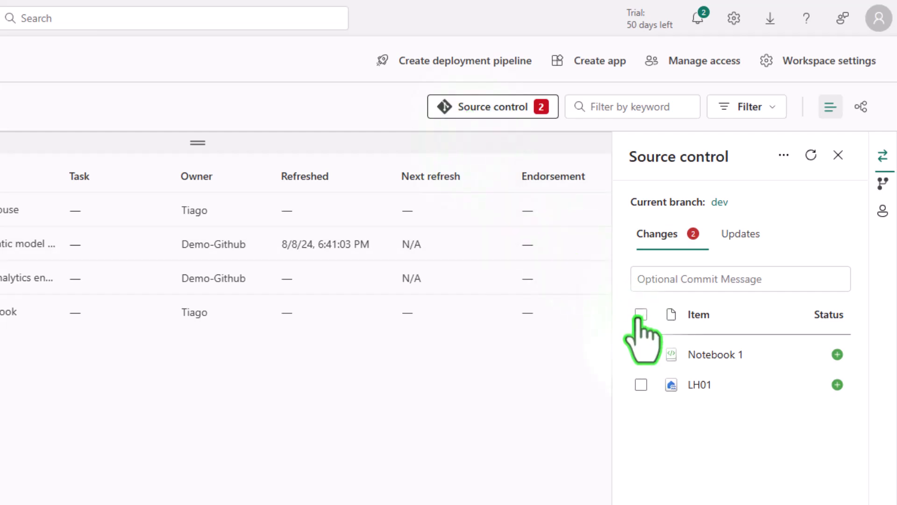
pyautogui.click(641, 354)
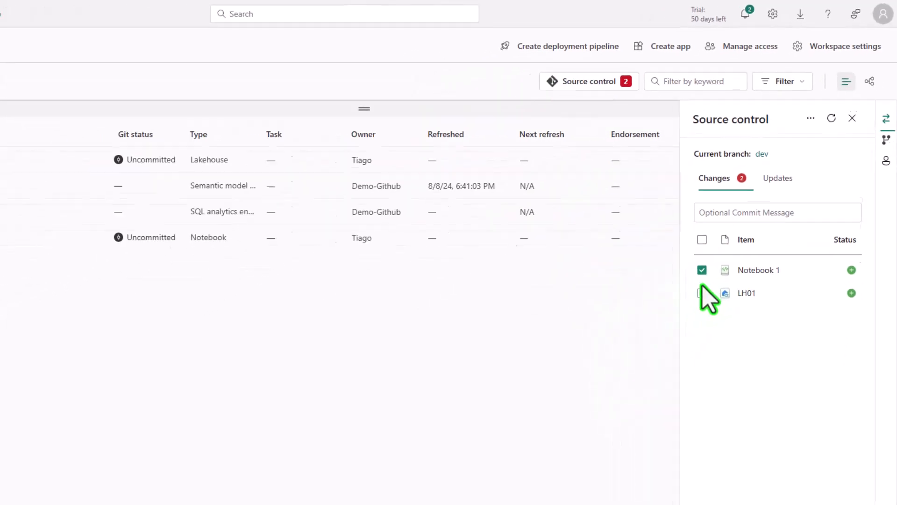
pyautogui.click(641, 384)
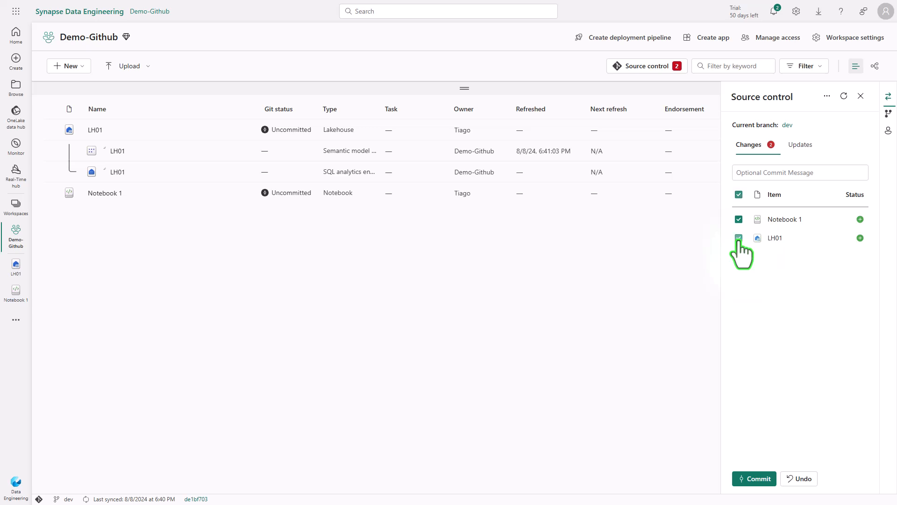
pyautogui.click(759, 479)
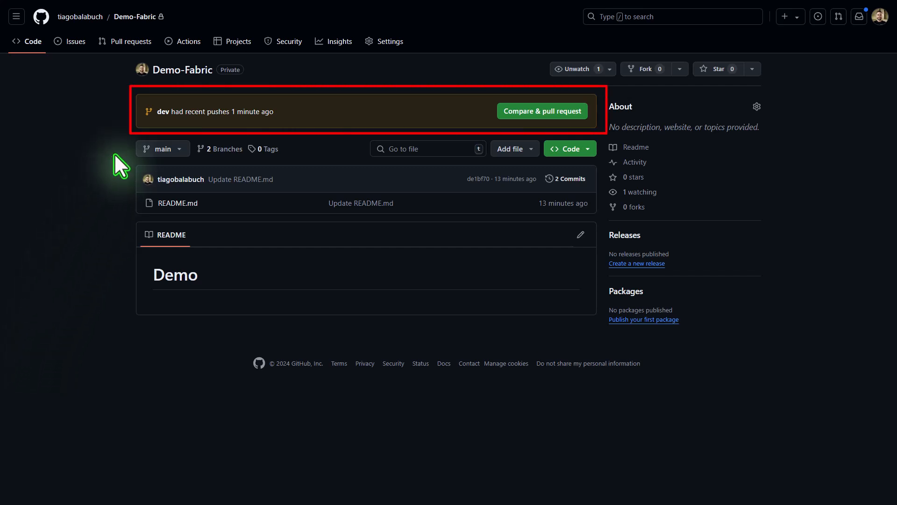
# Switch to the Demo-Fabric repository on GitHub and examine notebook-content.py in the Notebook 1.Notebook folder of the dev branch
pyautogui.click(163, 113)
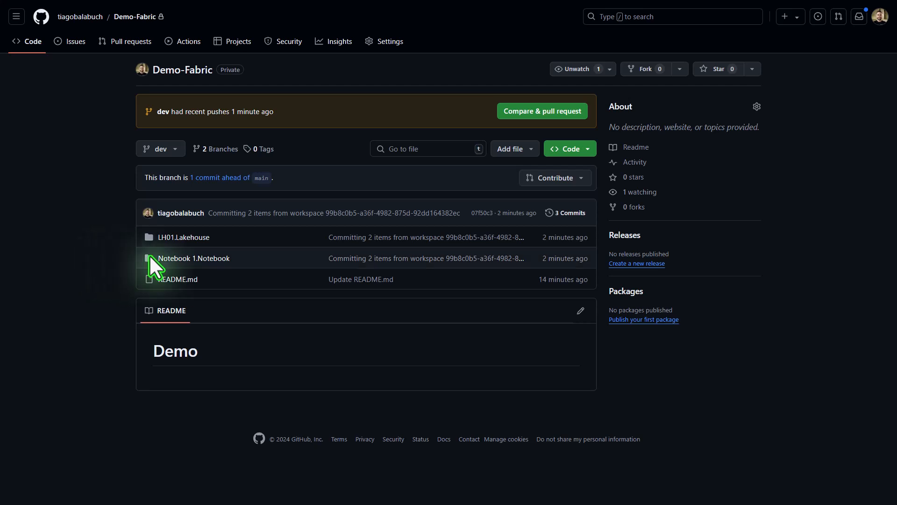
pyautogui.click(193, 261)
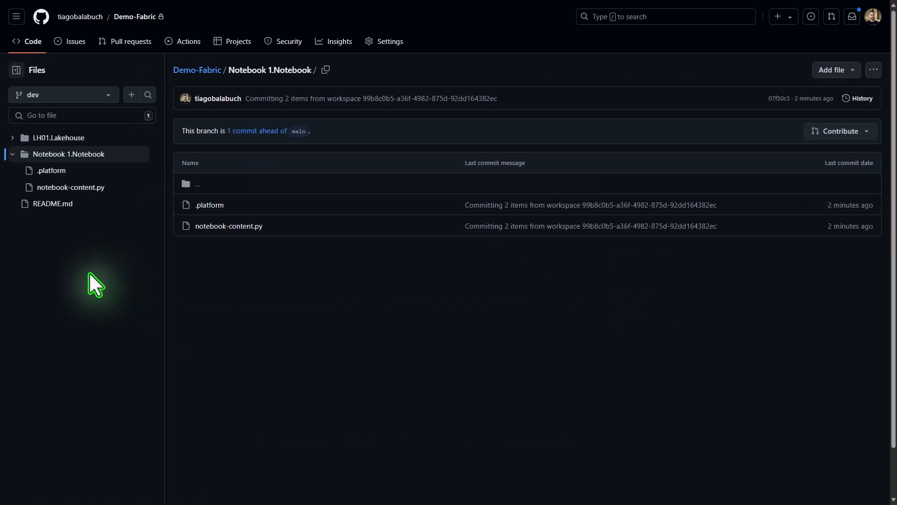
pyautogui.click(211, 227)
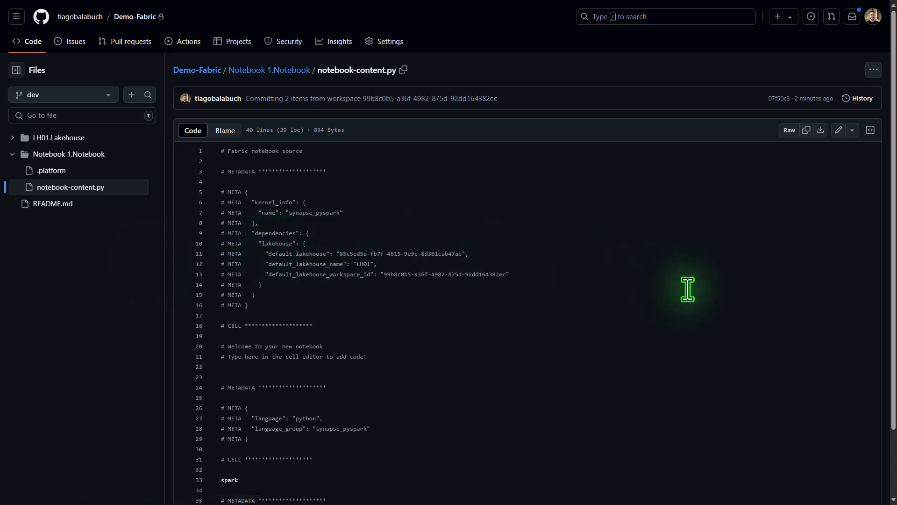
pyautogui.scroll(-1, 688, 290)
pyautogui.scroll(-2, 688, 290)
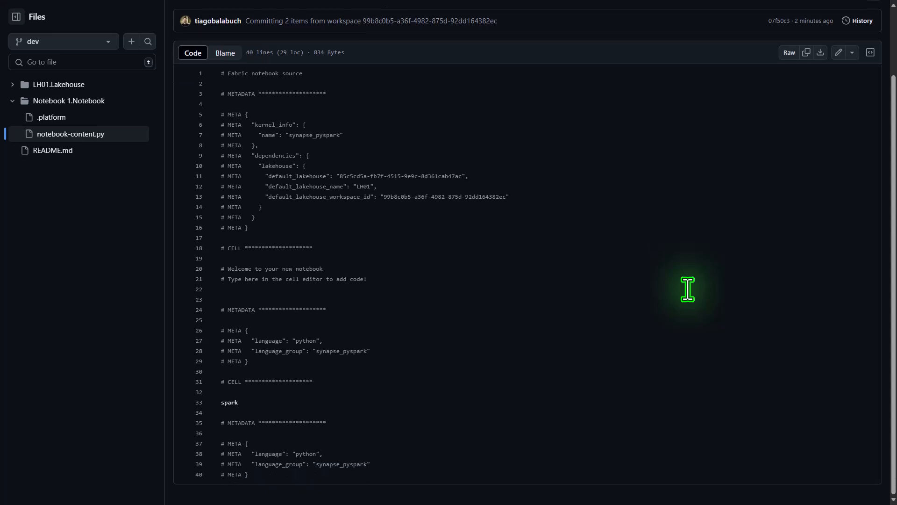
# Examine lakehouse.metadata.json and .platform in the LH01.Lakehouse folder of the dev branch
pyautogui.scroll(3, 688, 289)
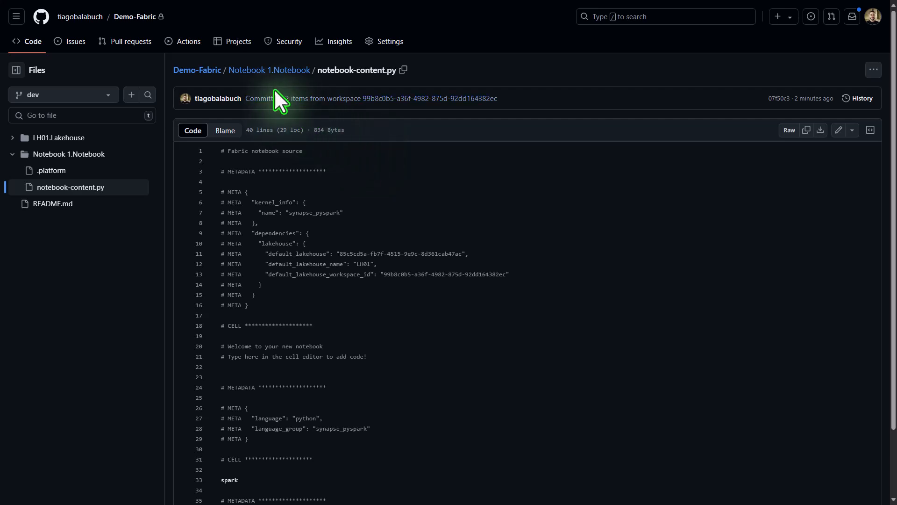
pyautogui.click(216, 72)
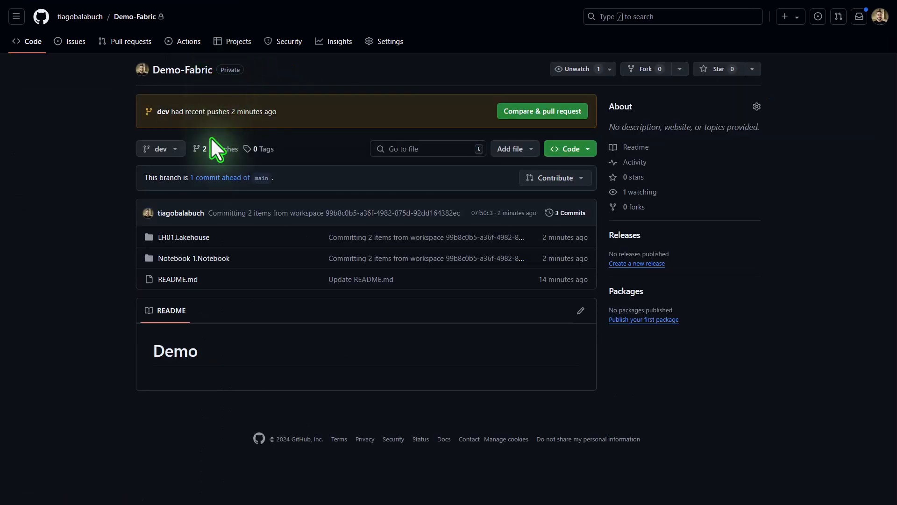
pyautogui.click(191, 239)
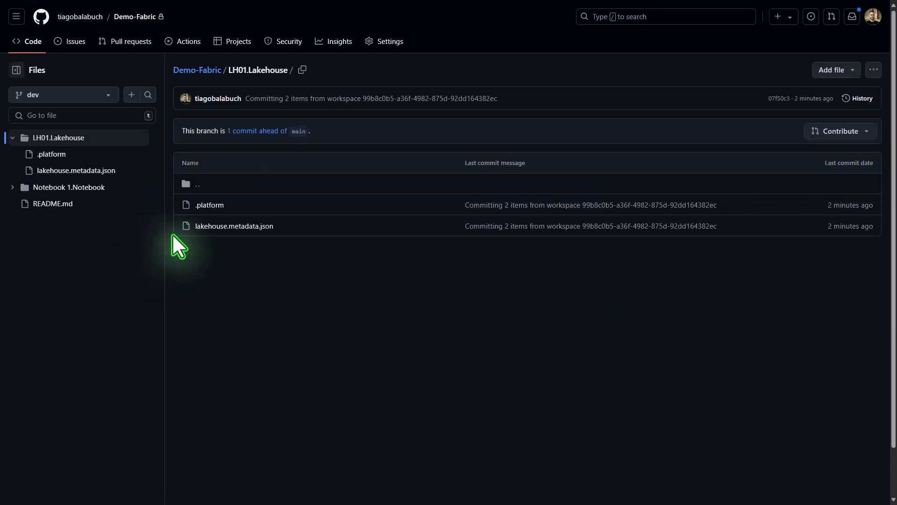
pyautogui.click(212, 226)
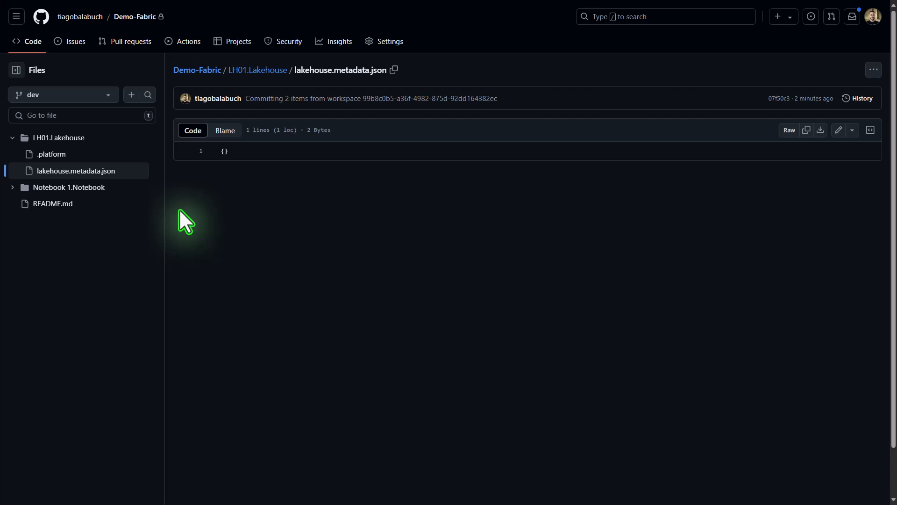
pyautogui.hotkey('alt', 'Left')
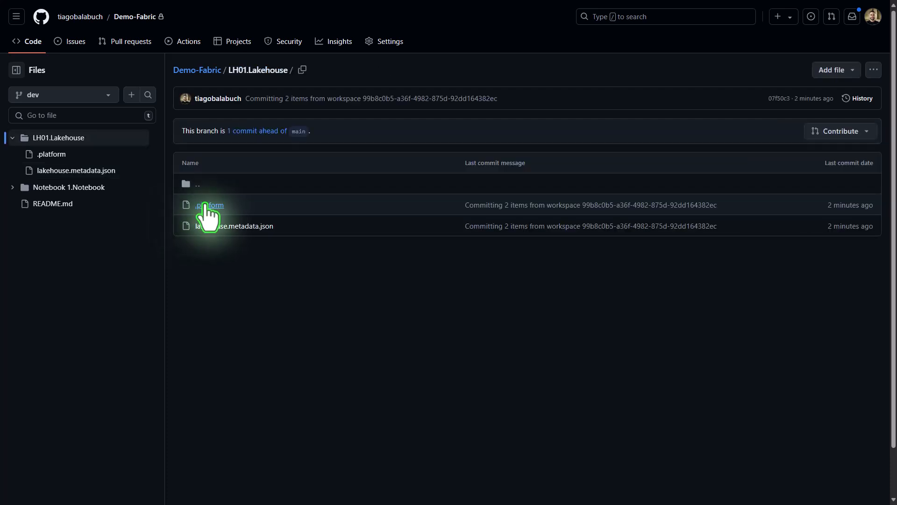
pyautogui.click(209, 206)
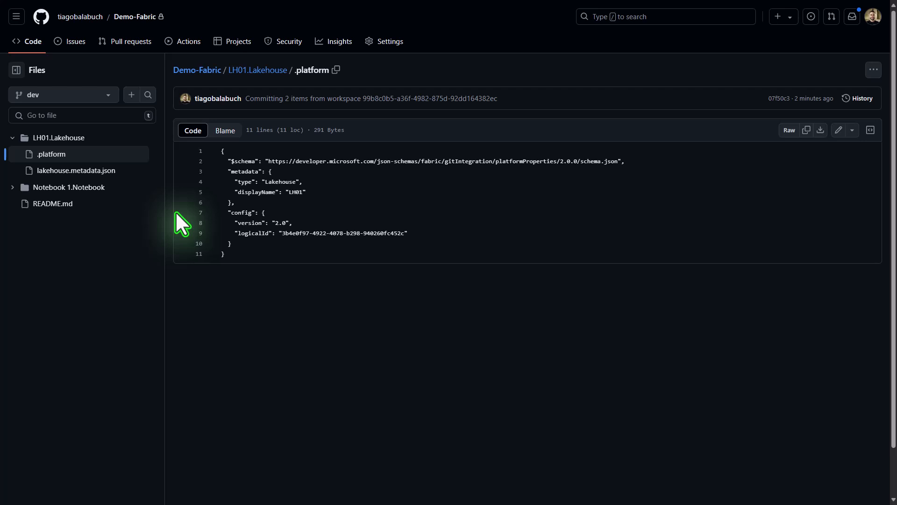
pyautogui.hotkey('alt', 'Left')
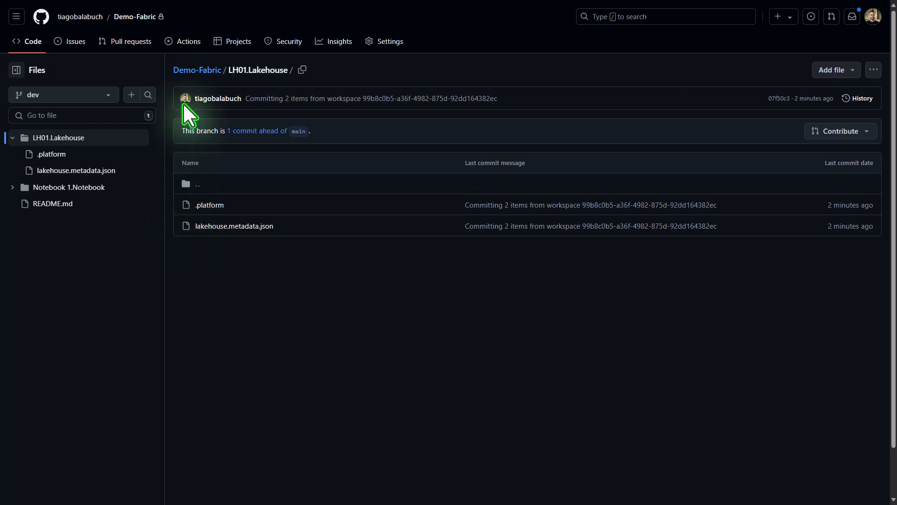
# Create a regular pull request from dev into main, keeping the suggested title and leaving the description empty
pyautogui.click(192, 71)
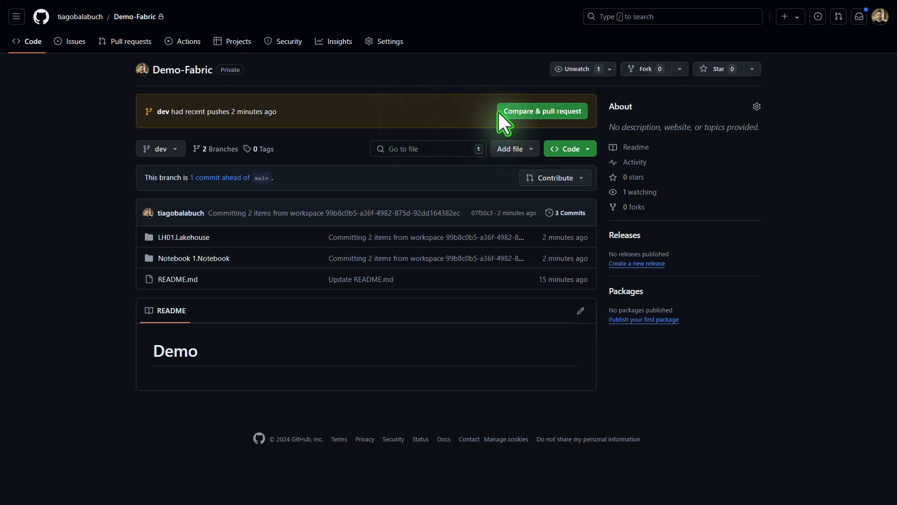
pyautogui.click(545, 114)
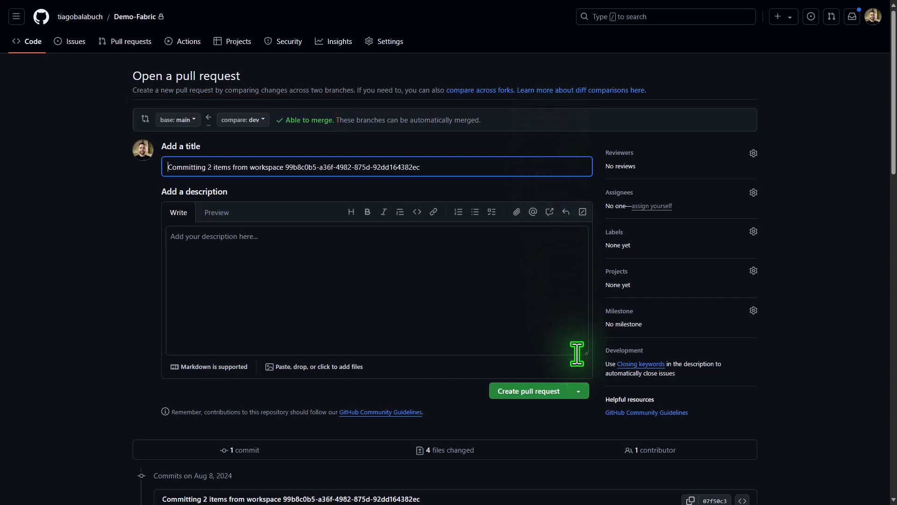
pyautogui.click(578, 392)
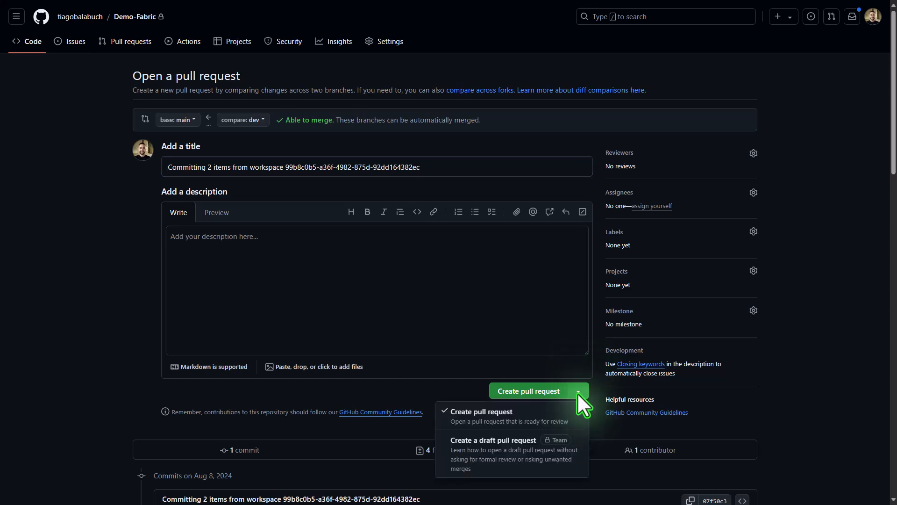
pyautogui.click(579, 392)
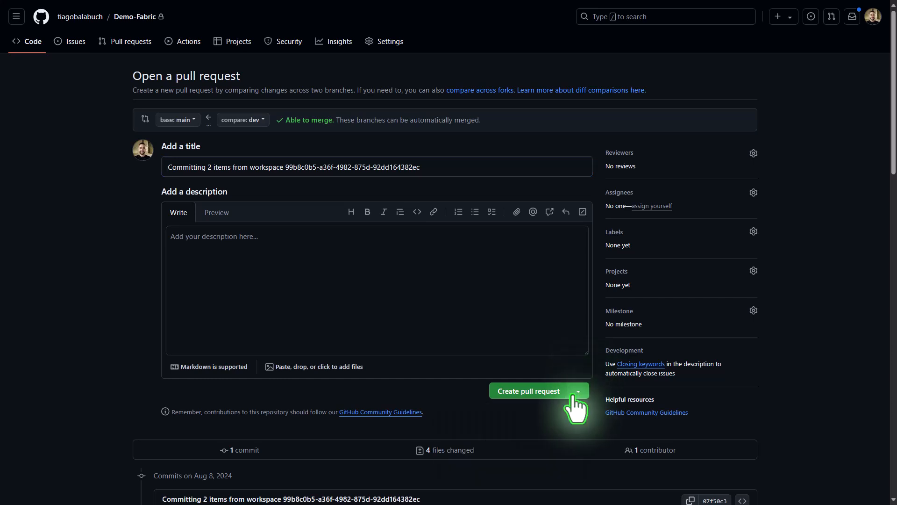
pyautogui.click(529, 393)
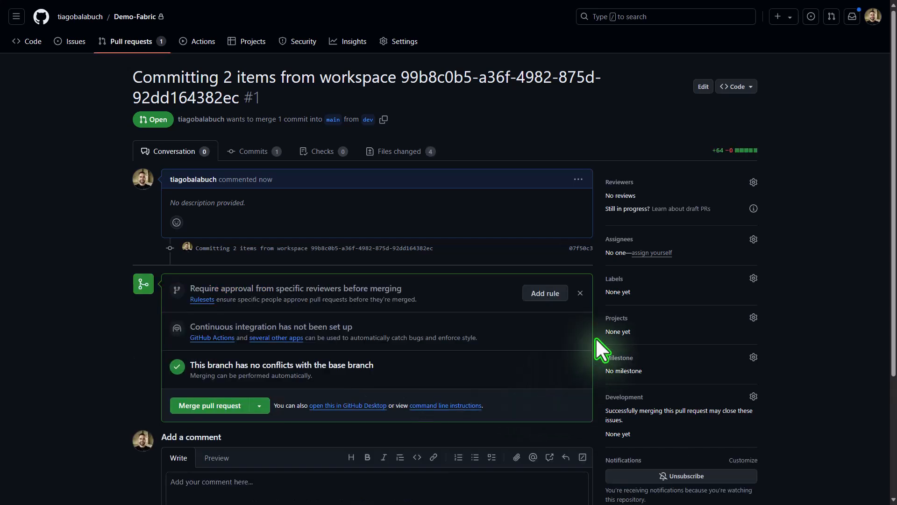
# Merge the pull request into main with a merge commit and open the Demo-Fabric repository's main branch code
pyautogui.scroll(-2, 596, 340)
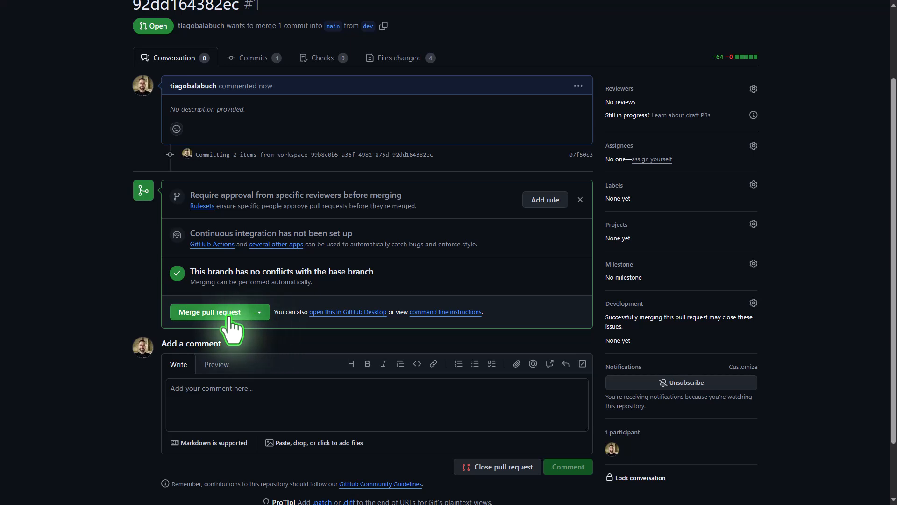
pyautogui.click(260, 313)
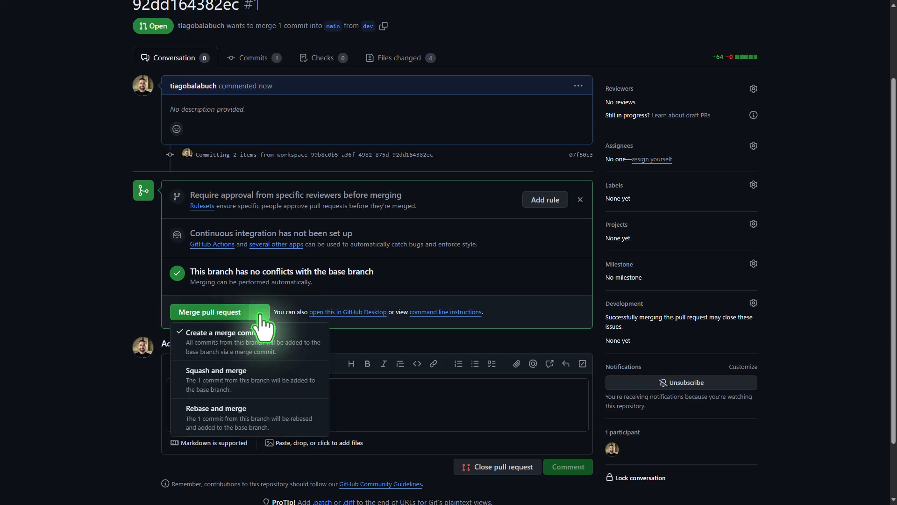
pyautogui.click(259, 312)
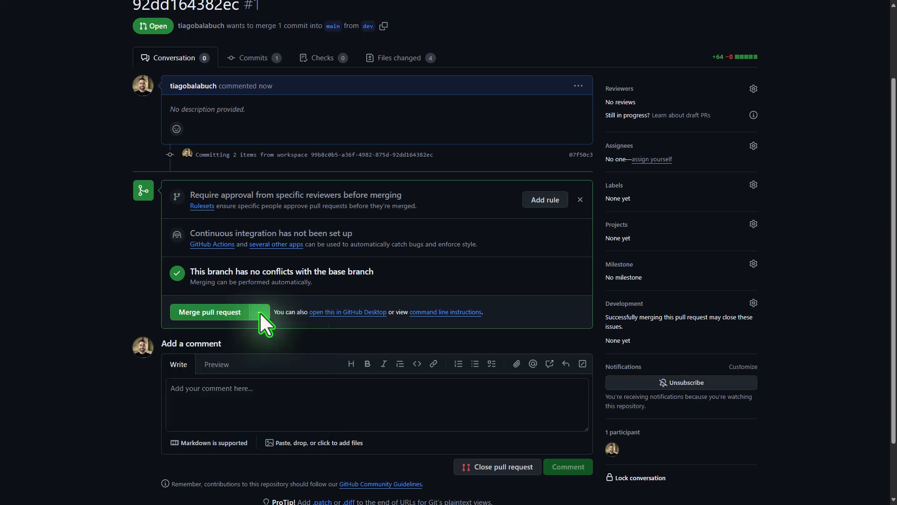
pyautogui.click(210, 312)
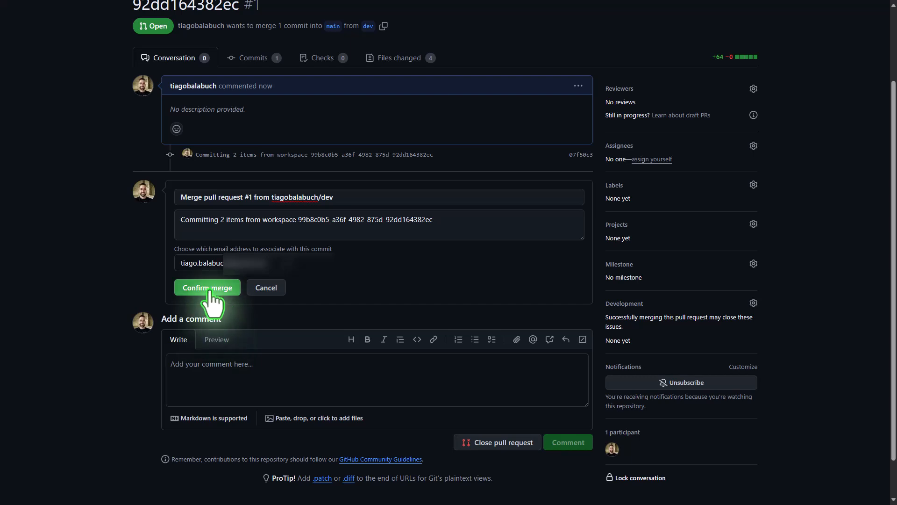
pyautogui.click(210, 289)
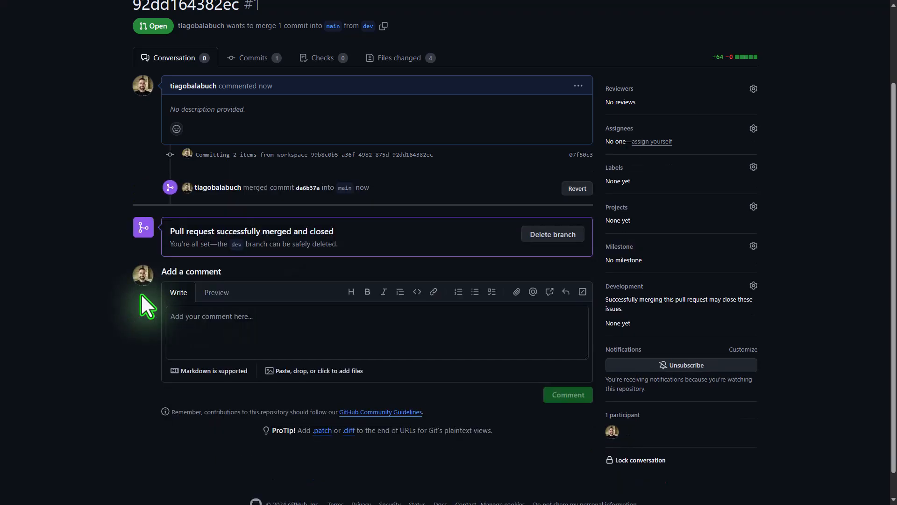
pyautogui.scroll(2, 125, 298)
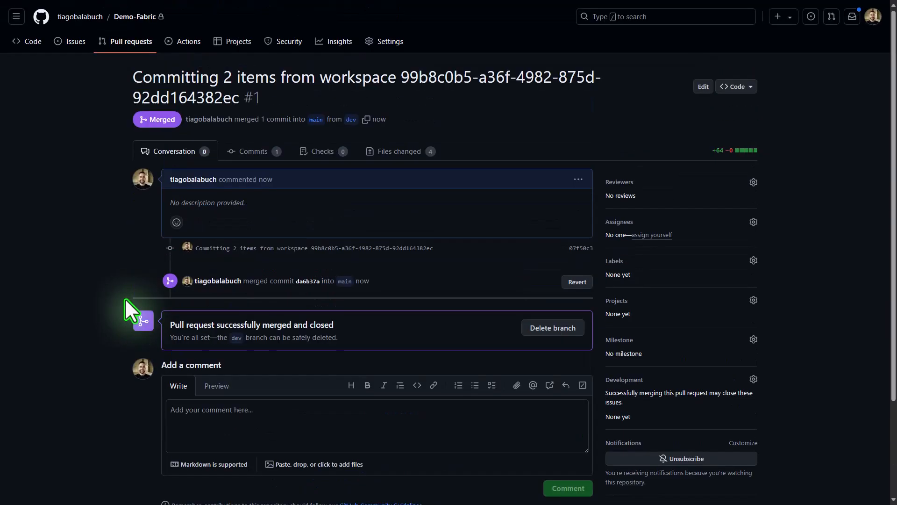
pyautogui.click(34, 44)
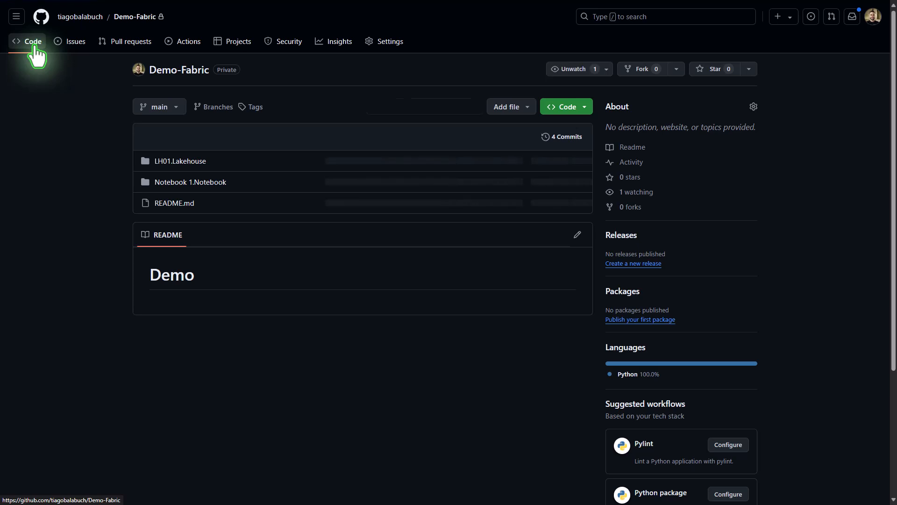